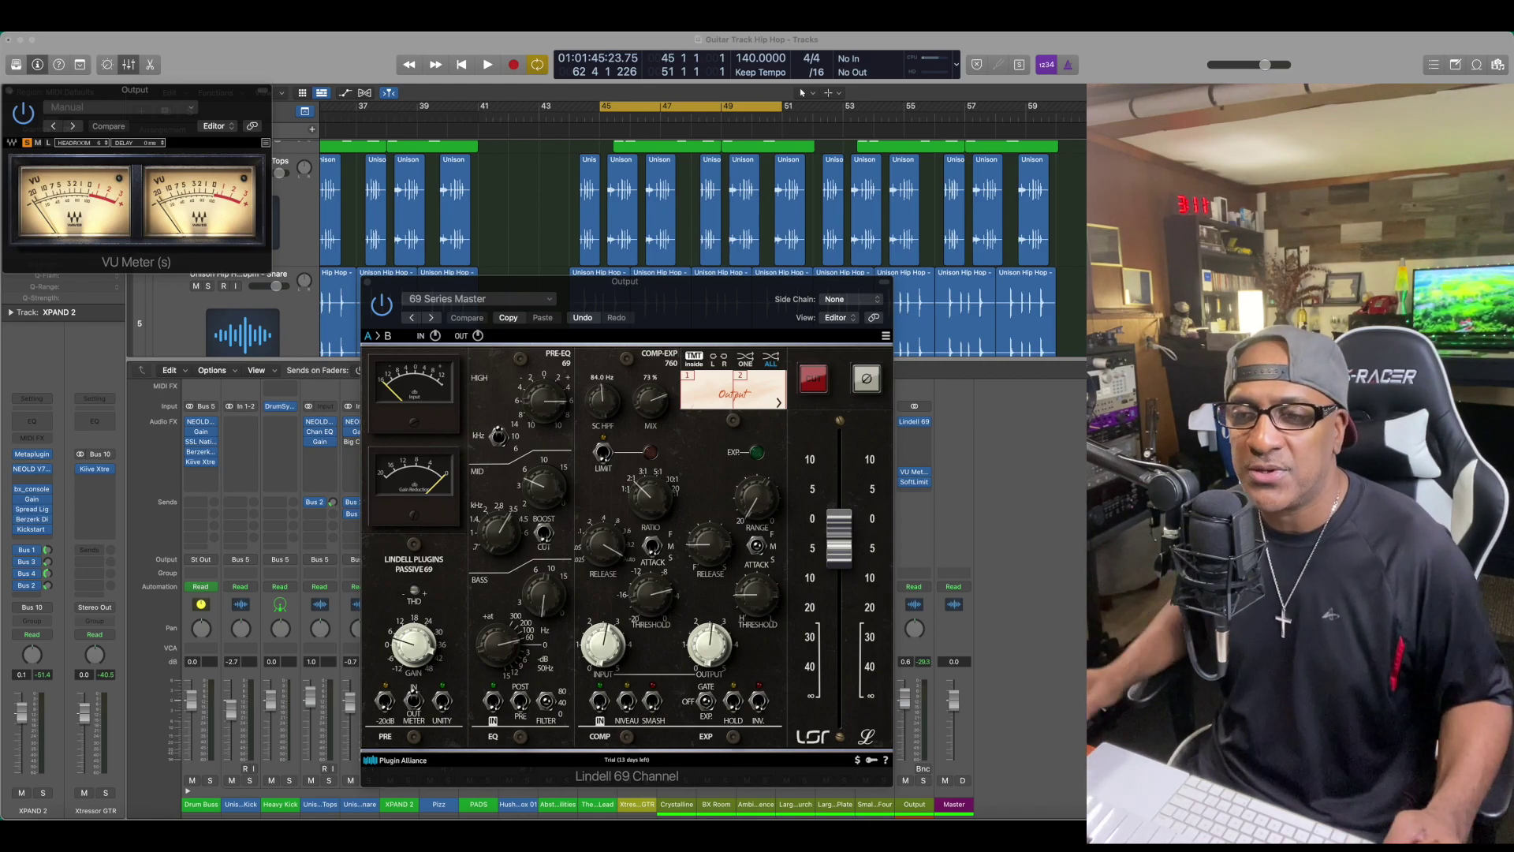
pyautogui.click(381, 310)
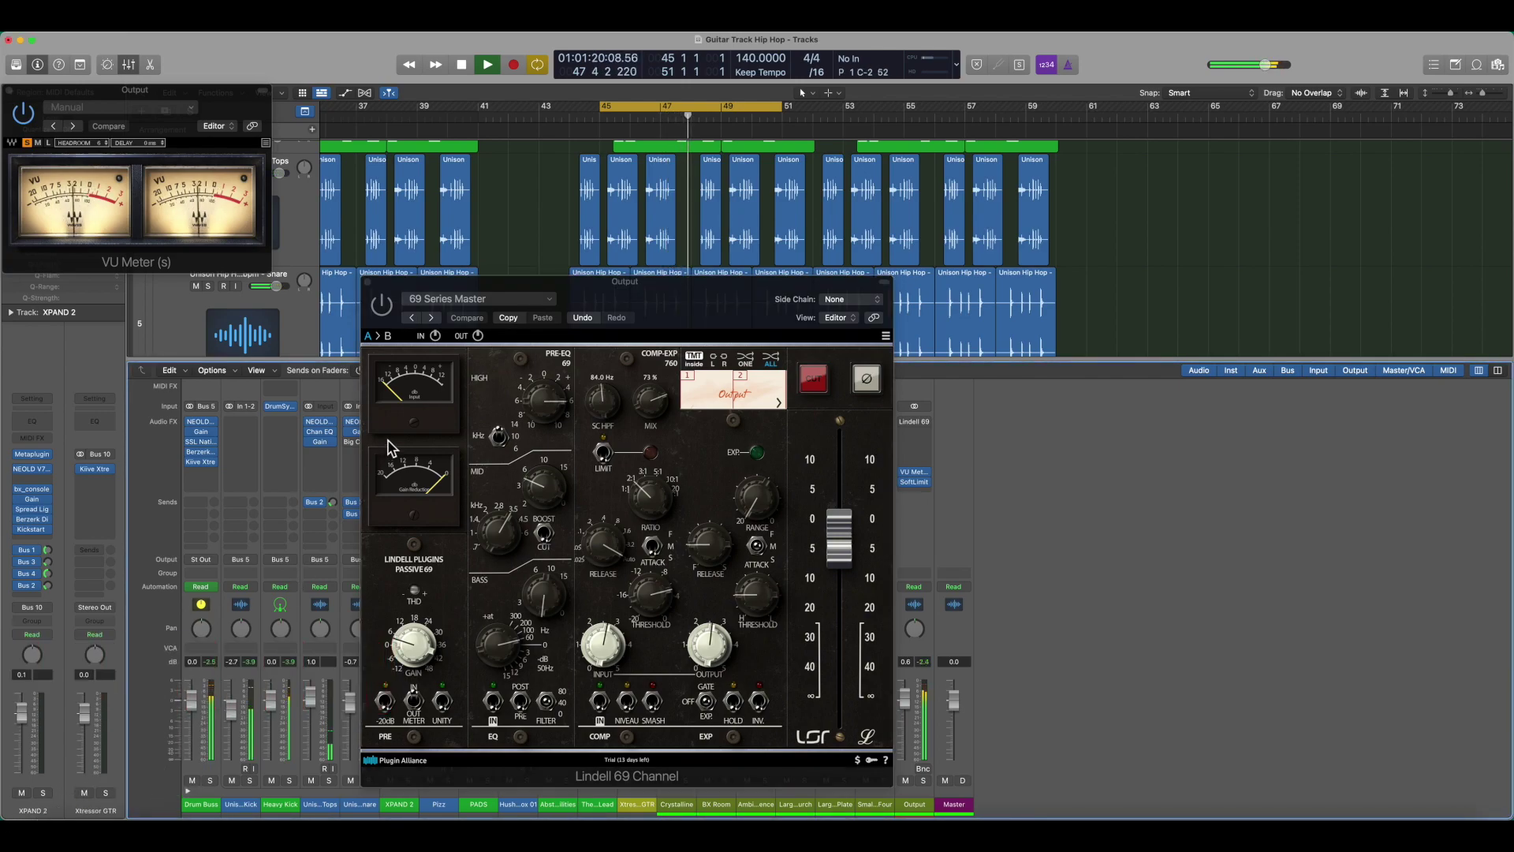
pyautogui.click(388, 315)
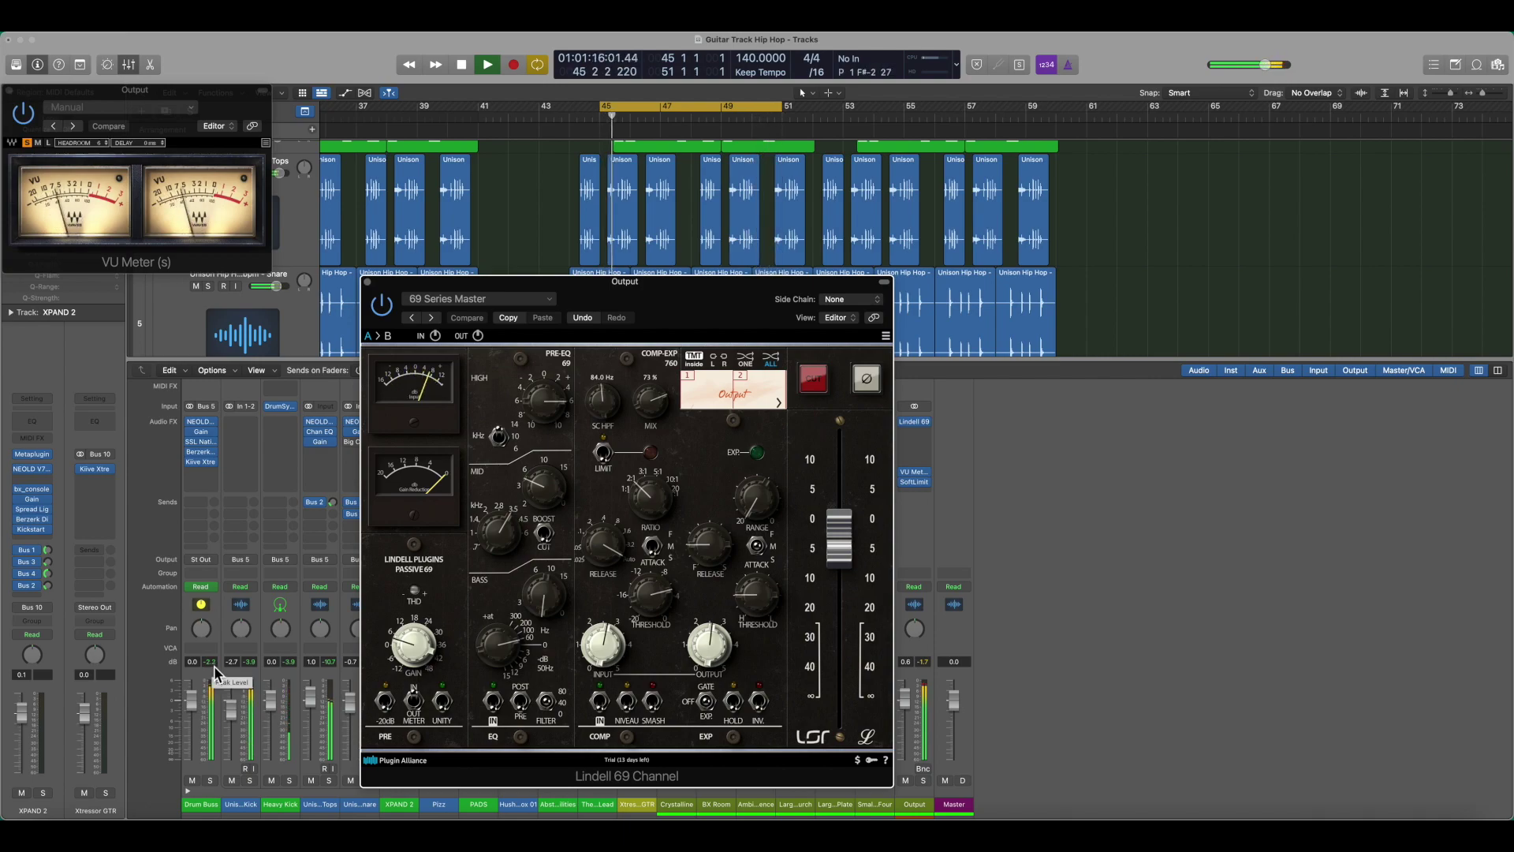
pyautogui.press('space')
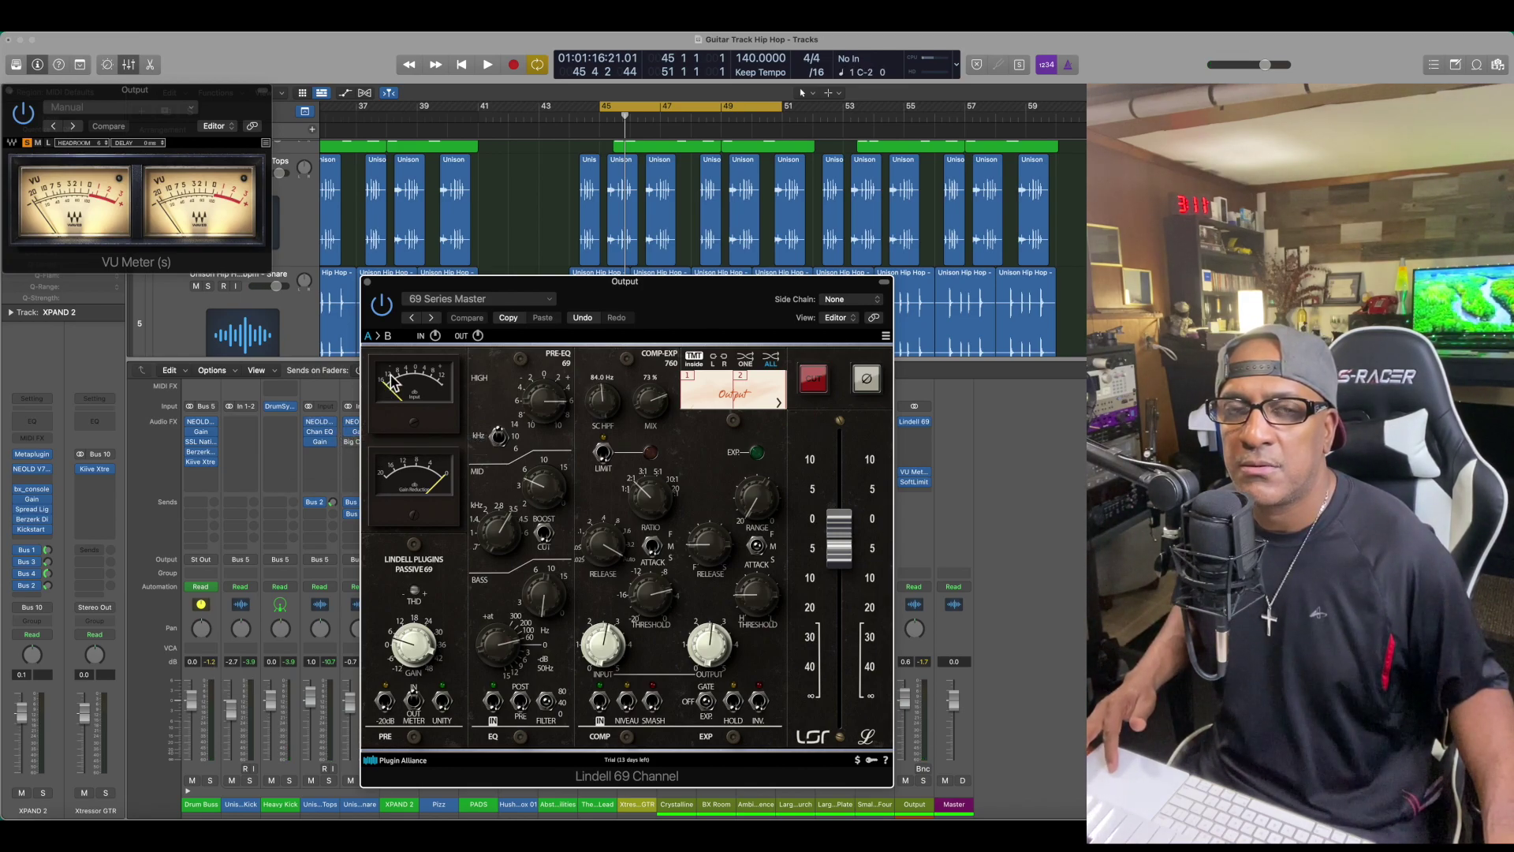
pyautogui.press('space')
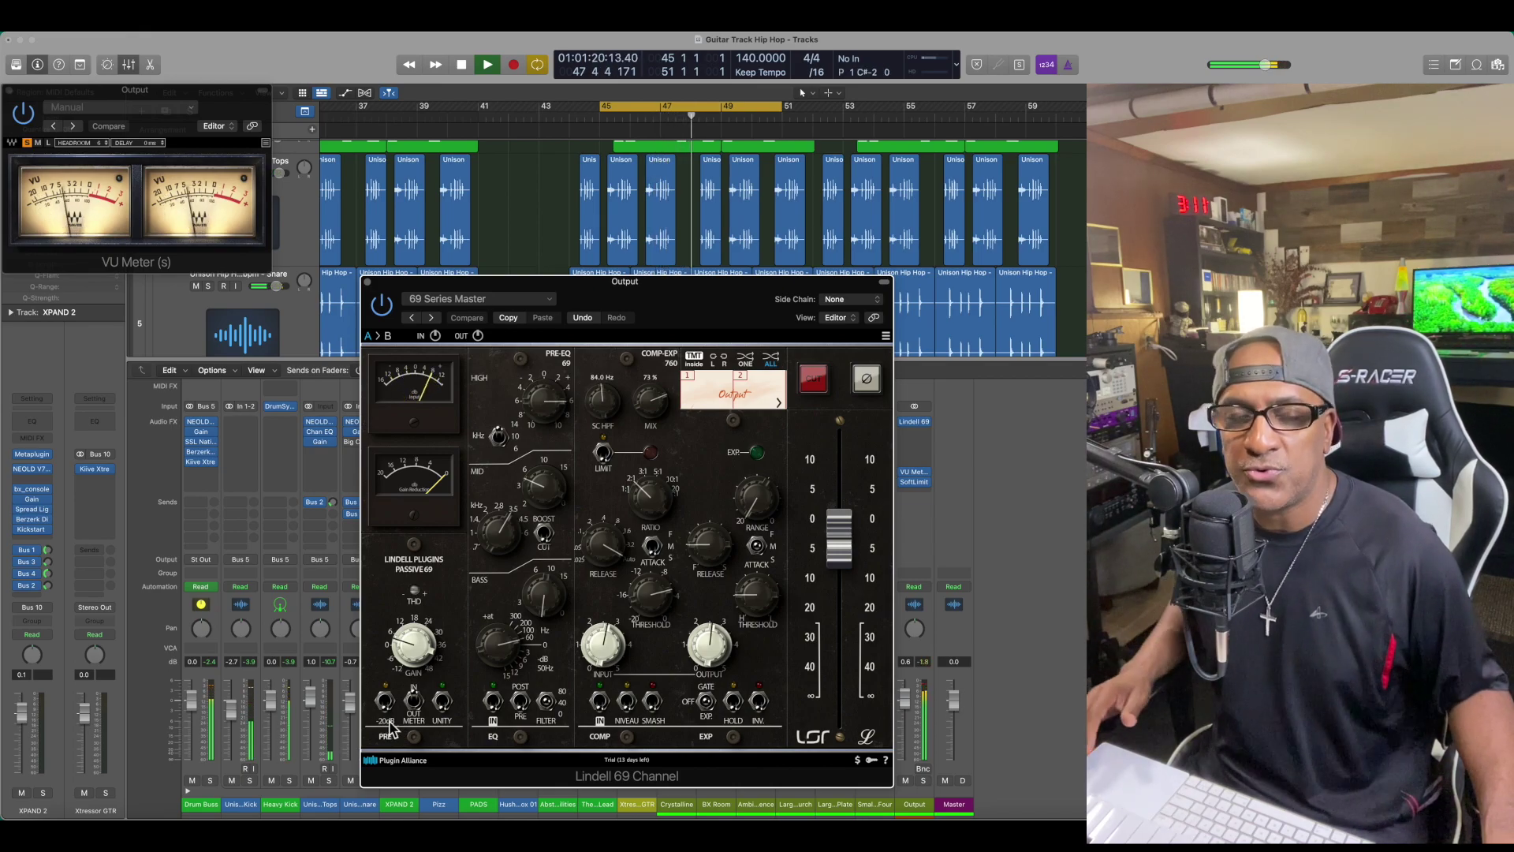
pyautogui.press('space')
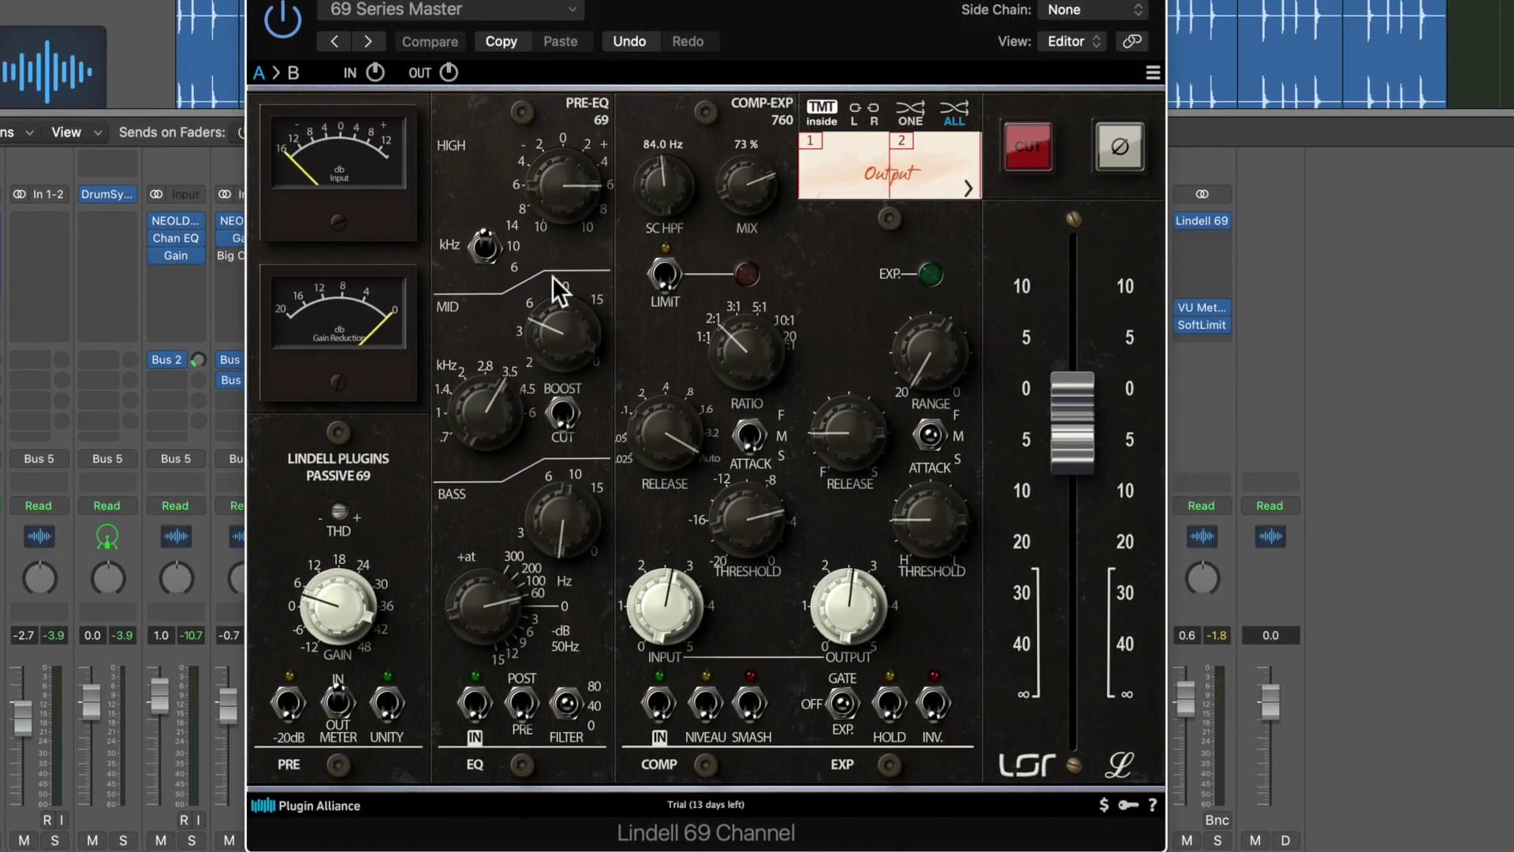
# Step: Switch in the Lindell 69 Channel's pre-EQ with EQ IN and play the hip hop guitar project
pyautogui.click(474, 700)
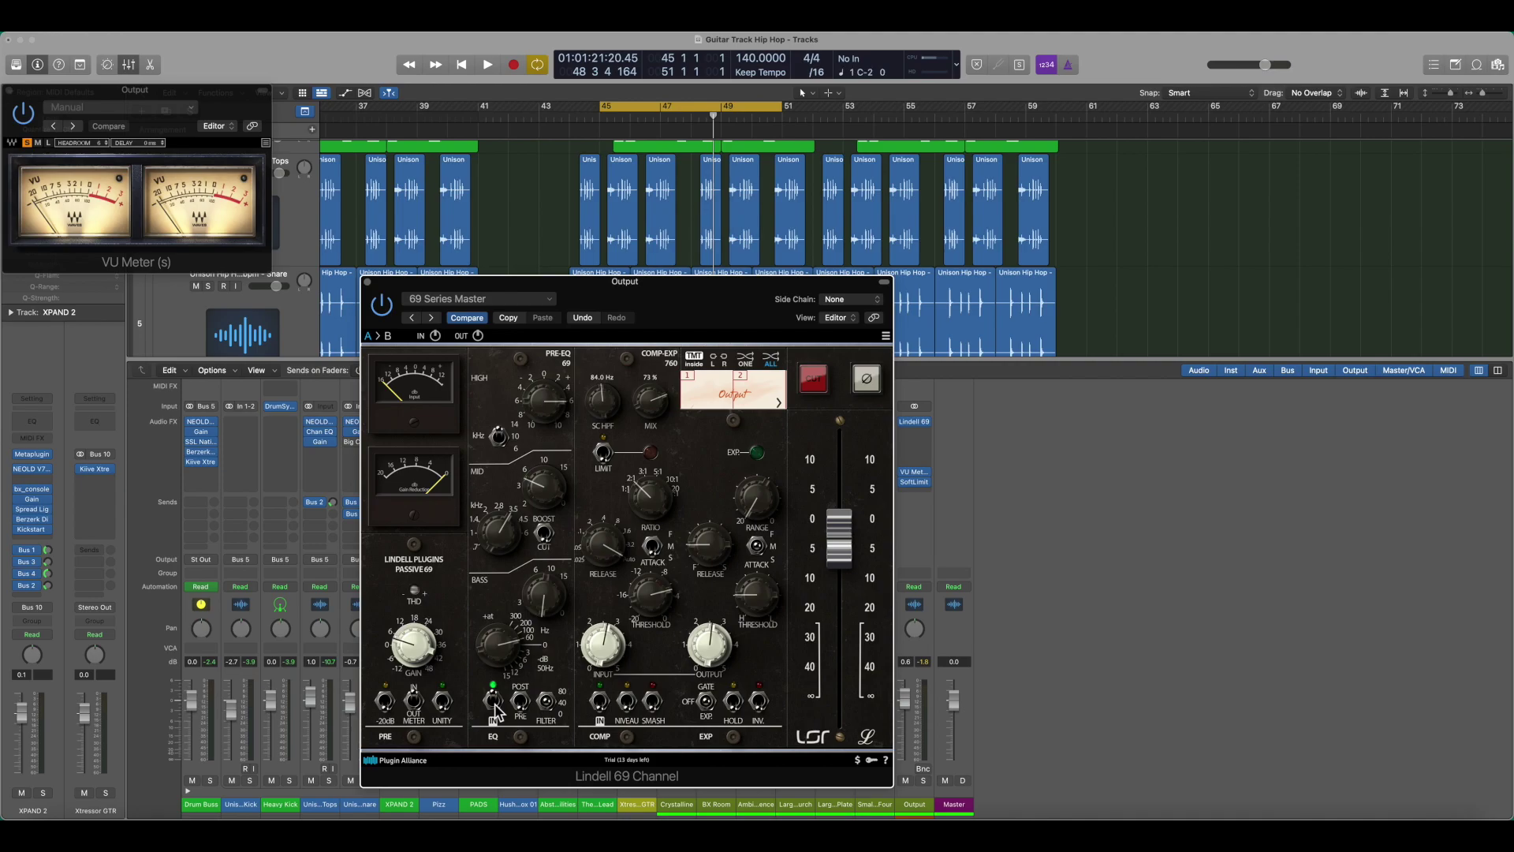
pyautogui.press('space')
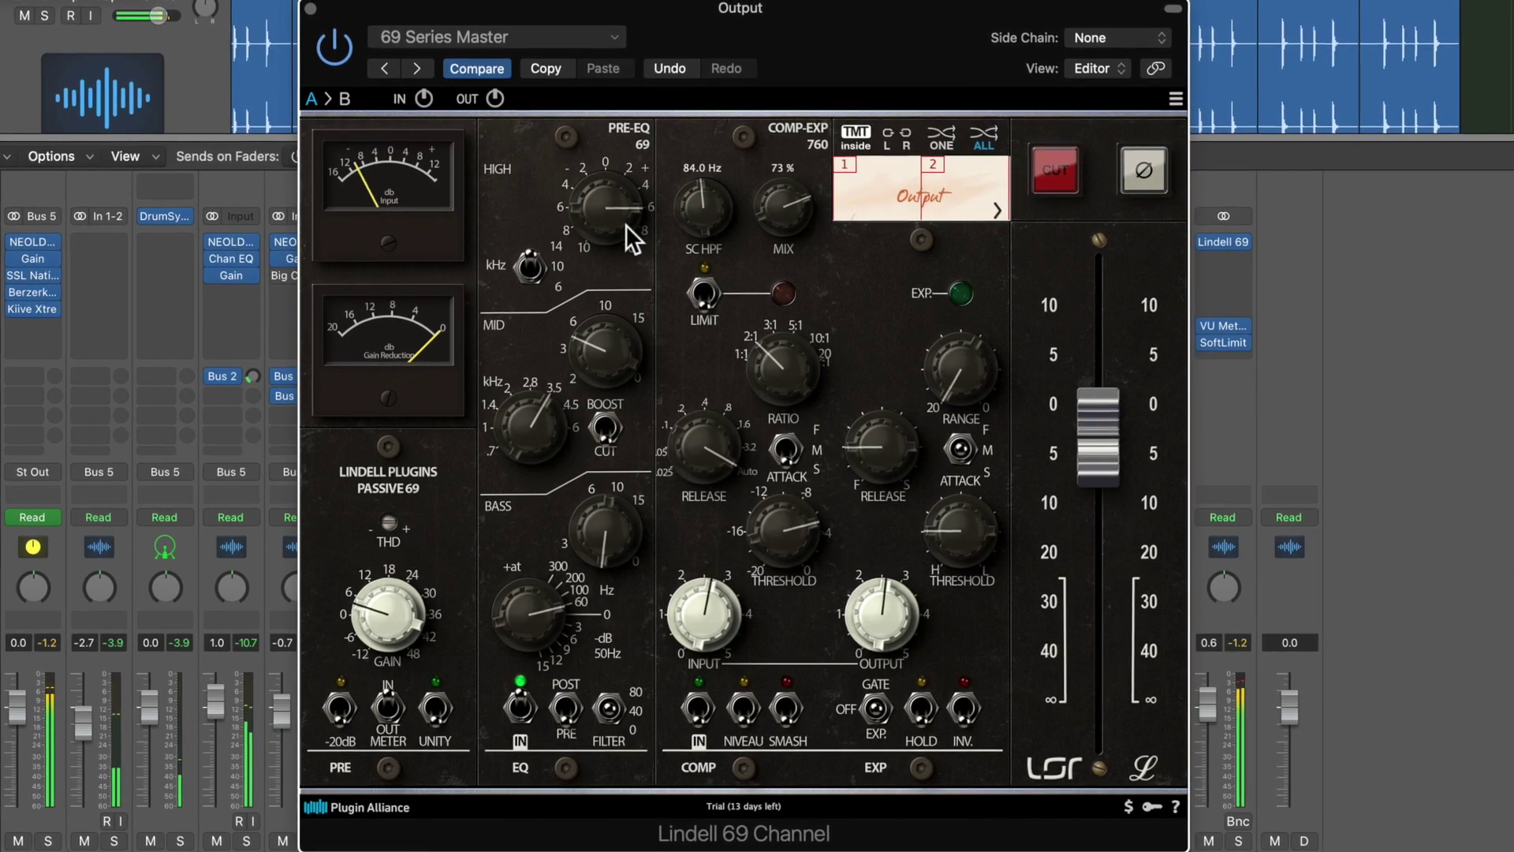
# Step: Set the PRE-EQ HIGH knob's boost and switch the high band's kHz frequency range
pyautogui.scroll(3, 626, 224)
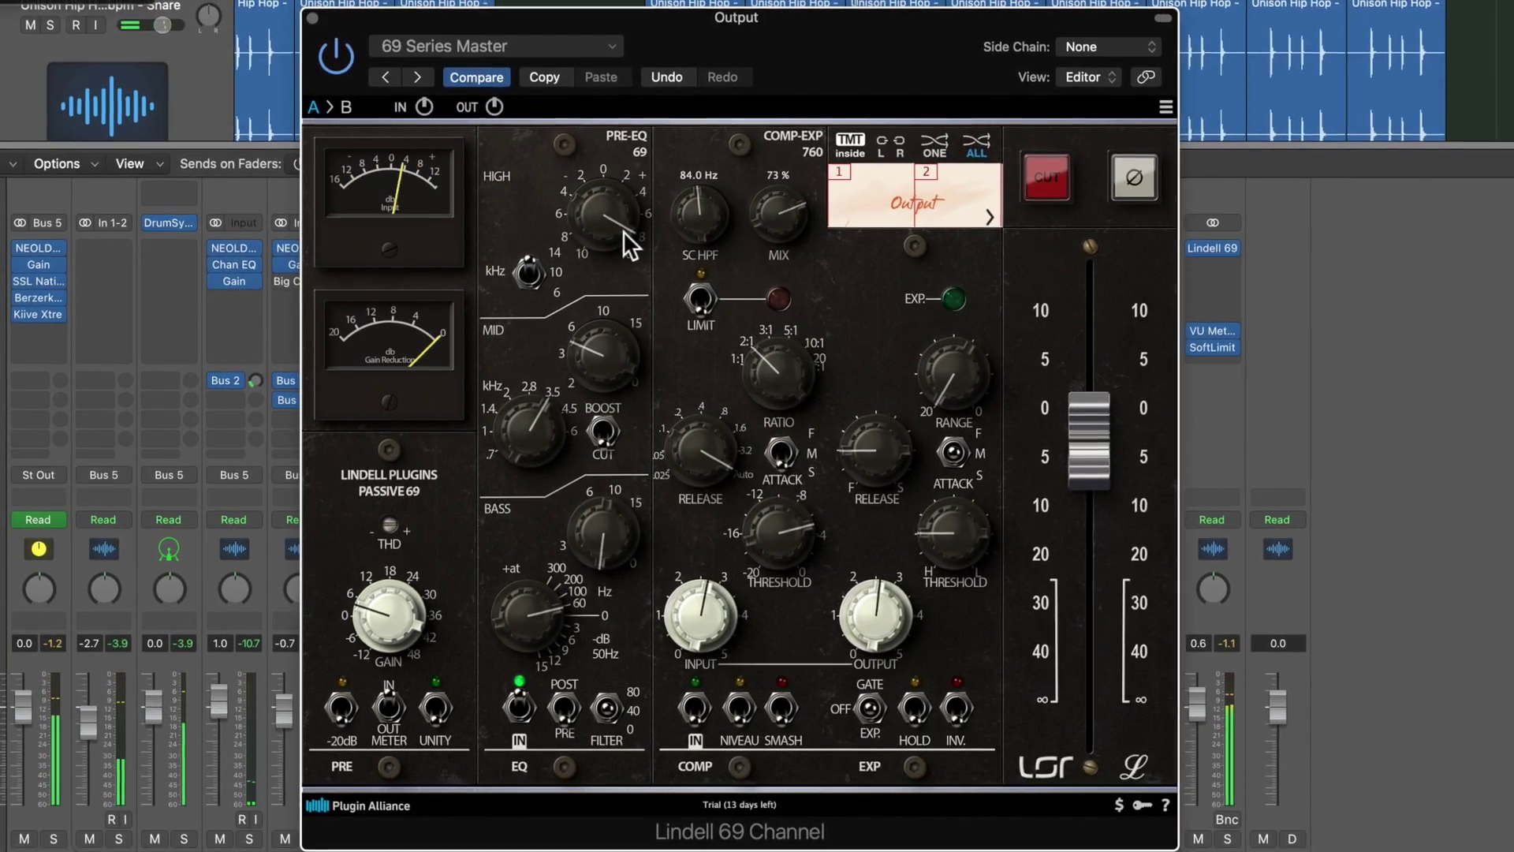
pyautogui.scroll(3, 623, 231)
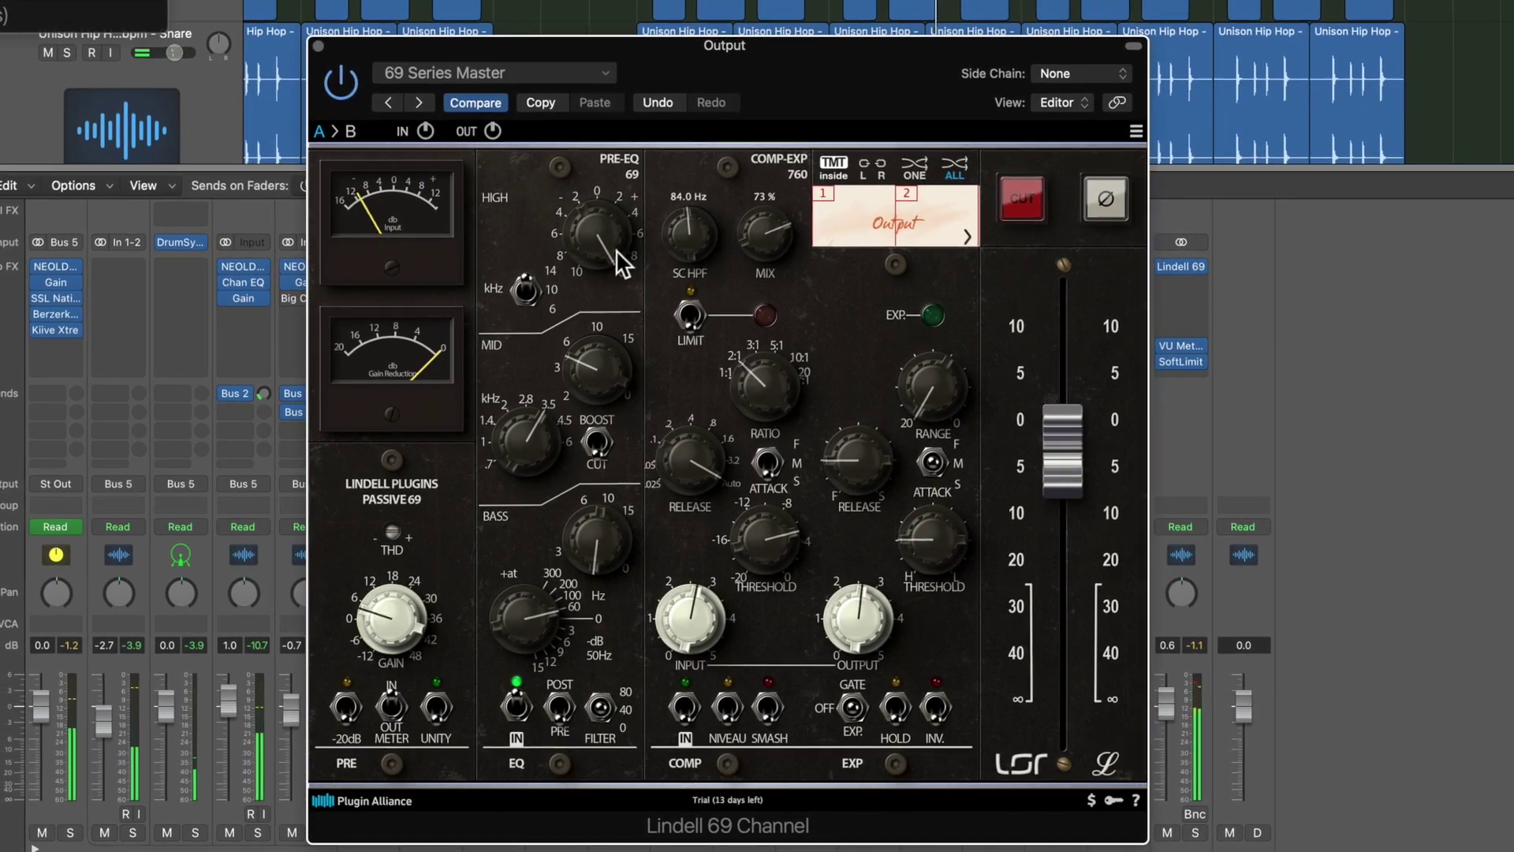
pyautogui.scroll(-2, 619, 241)
pyautogui.scroll(-2, 616, 254)
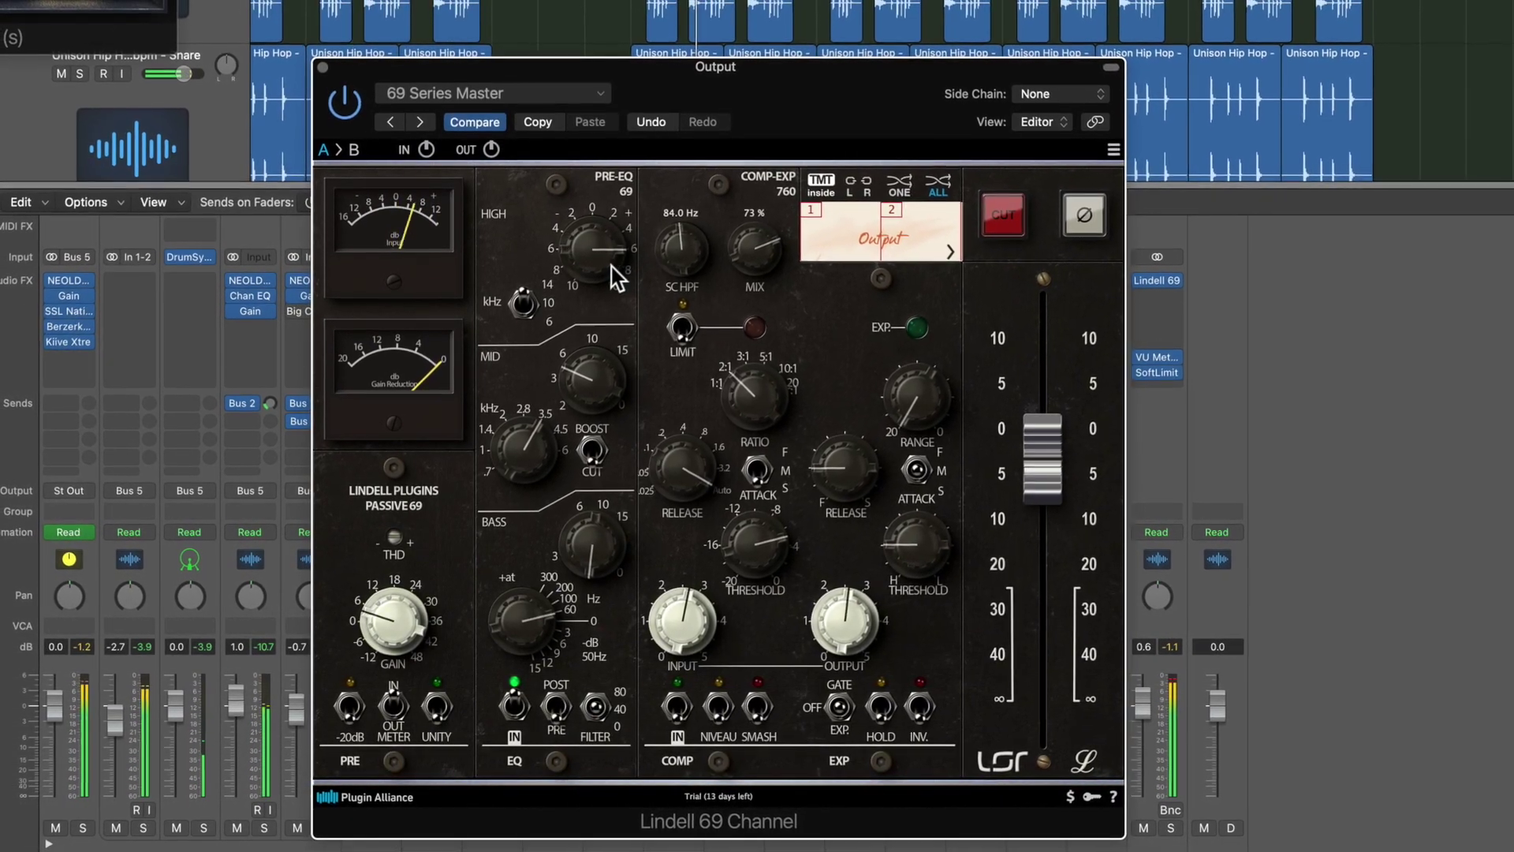
pyautogui.click(520, 308)
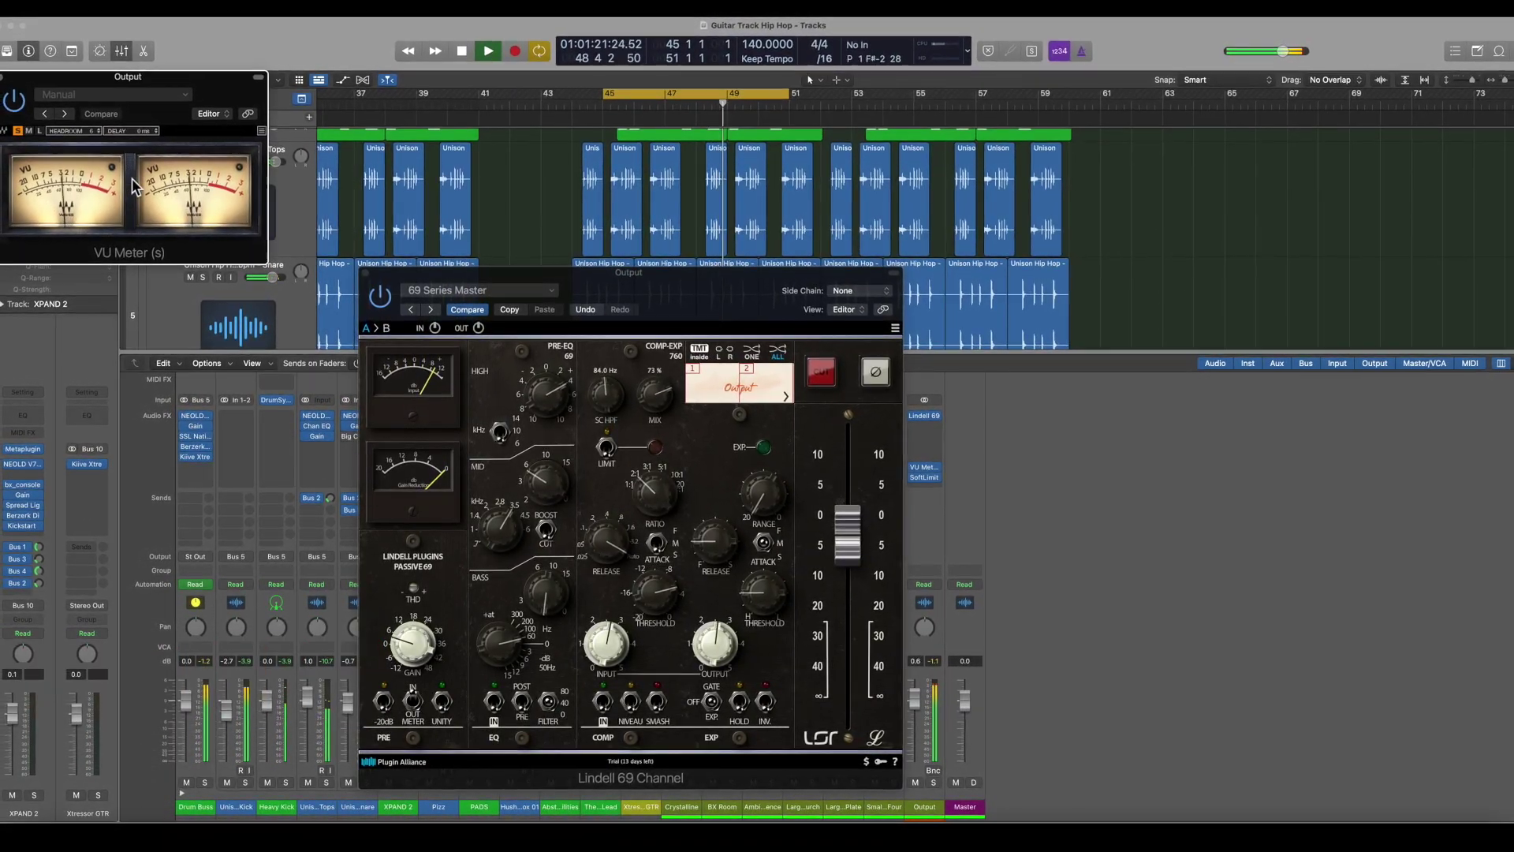
# Step: Turn the pre-EQ back on so the EQ IN LED lights green, then resume playback
pyautogui.click(493, 701)
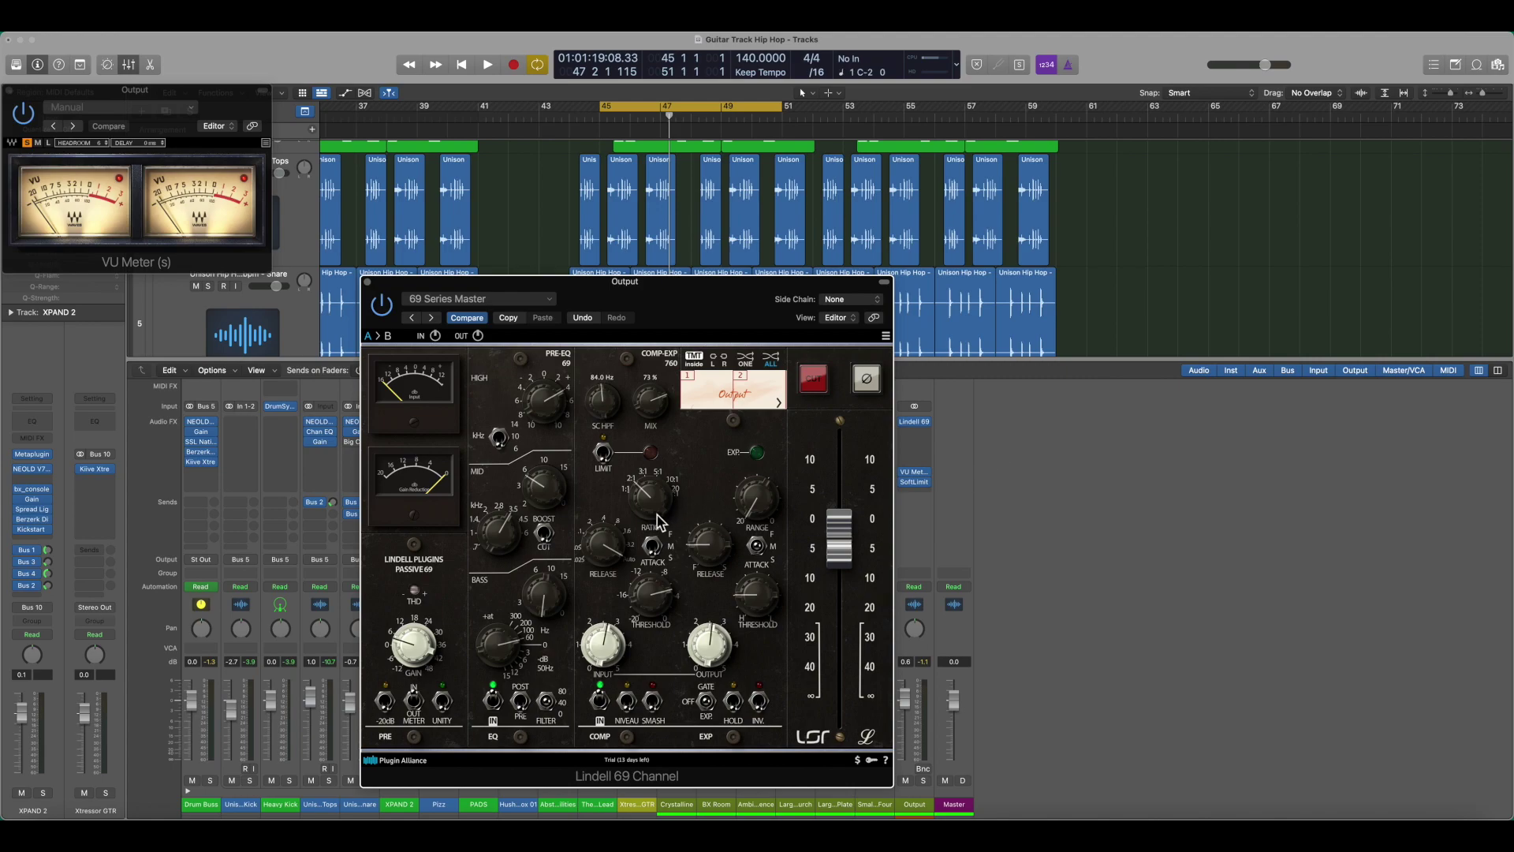
pyautogui.press('space')
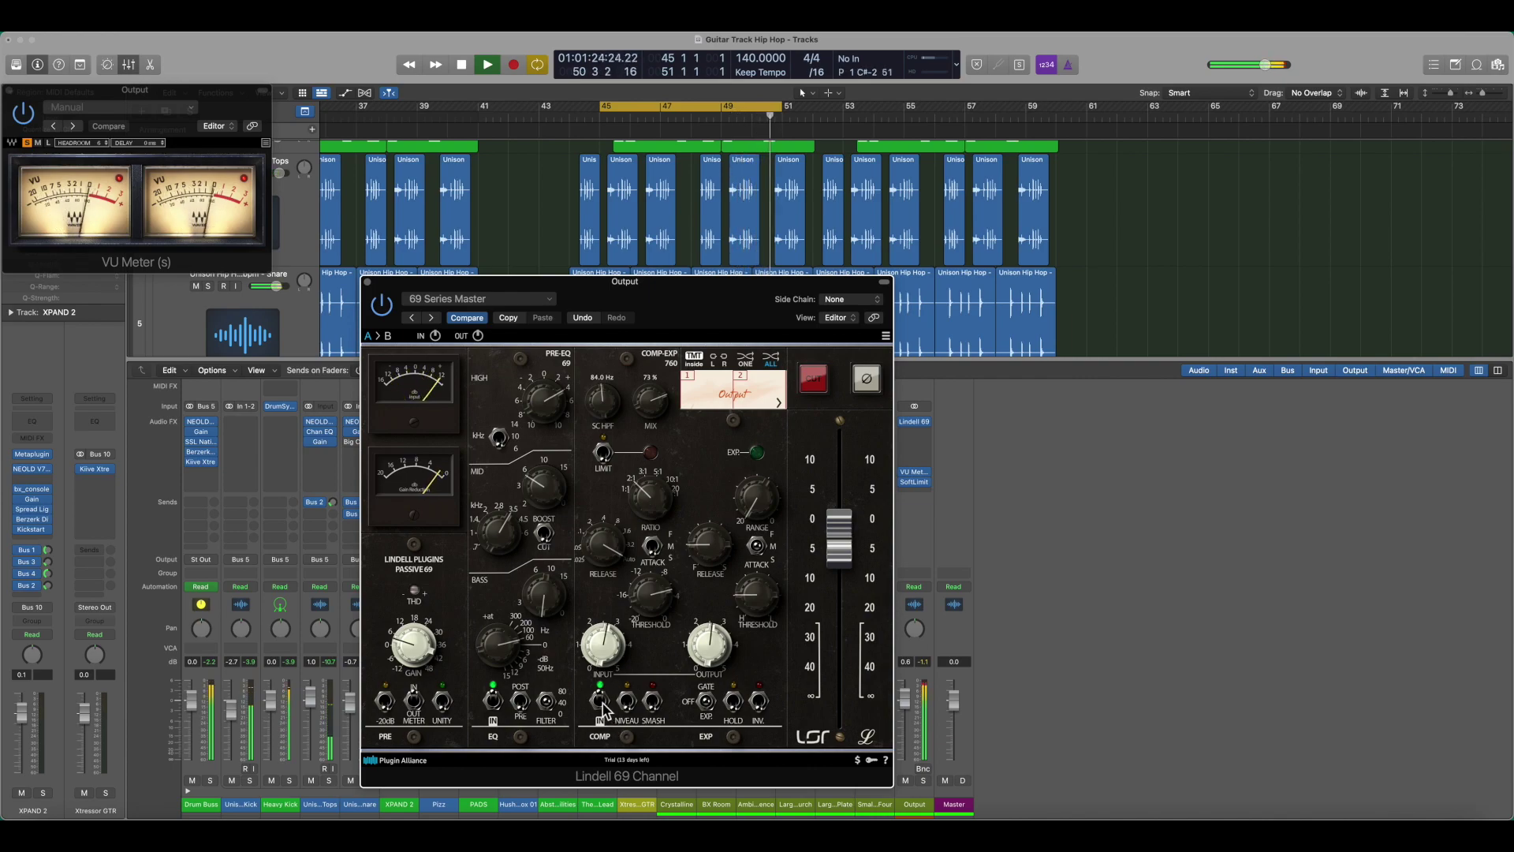
# Step: Close the VU Meter plugin window and switch in the Lindell 69's compressor section
pyautogui.click(925, 667)
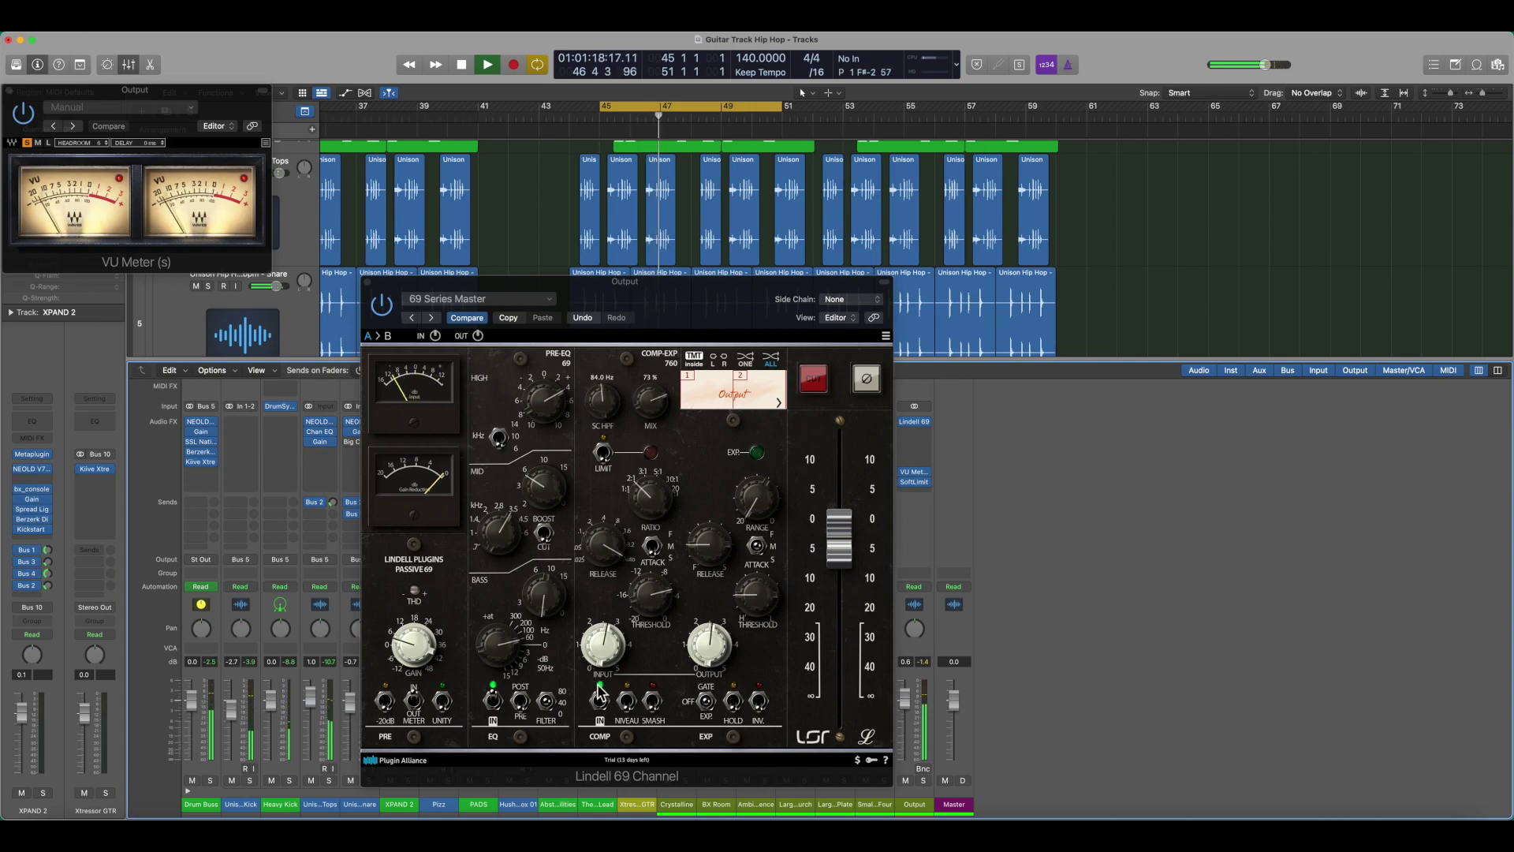
pyautogui.click(8, 91)
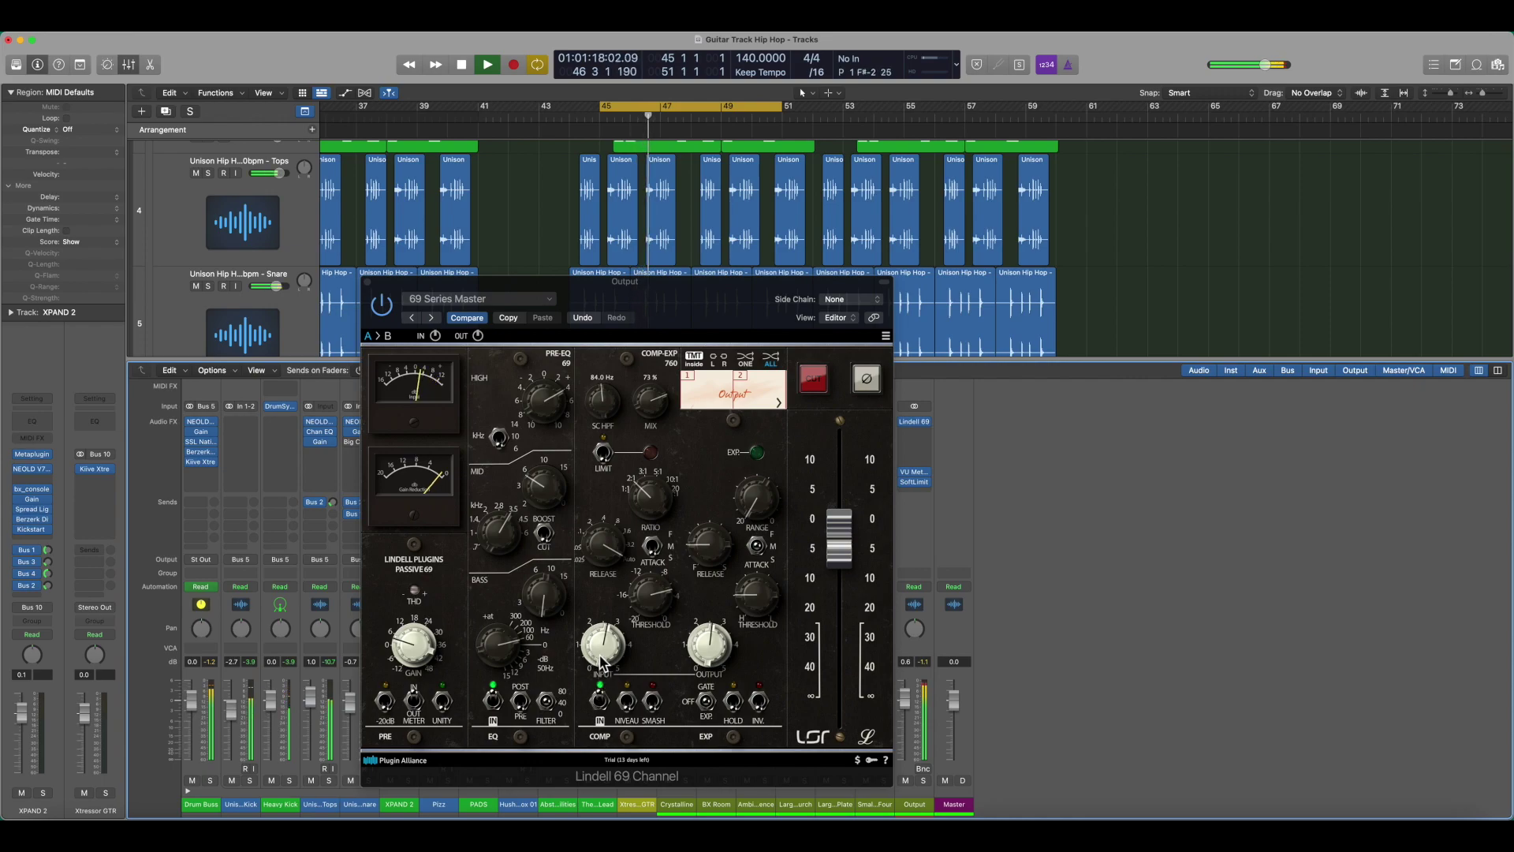
pyautogui.click(628, 714)
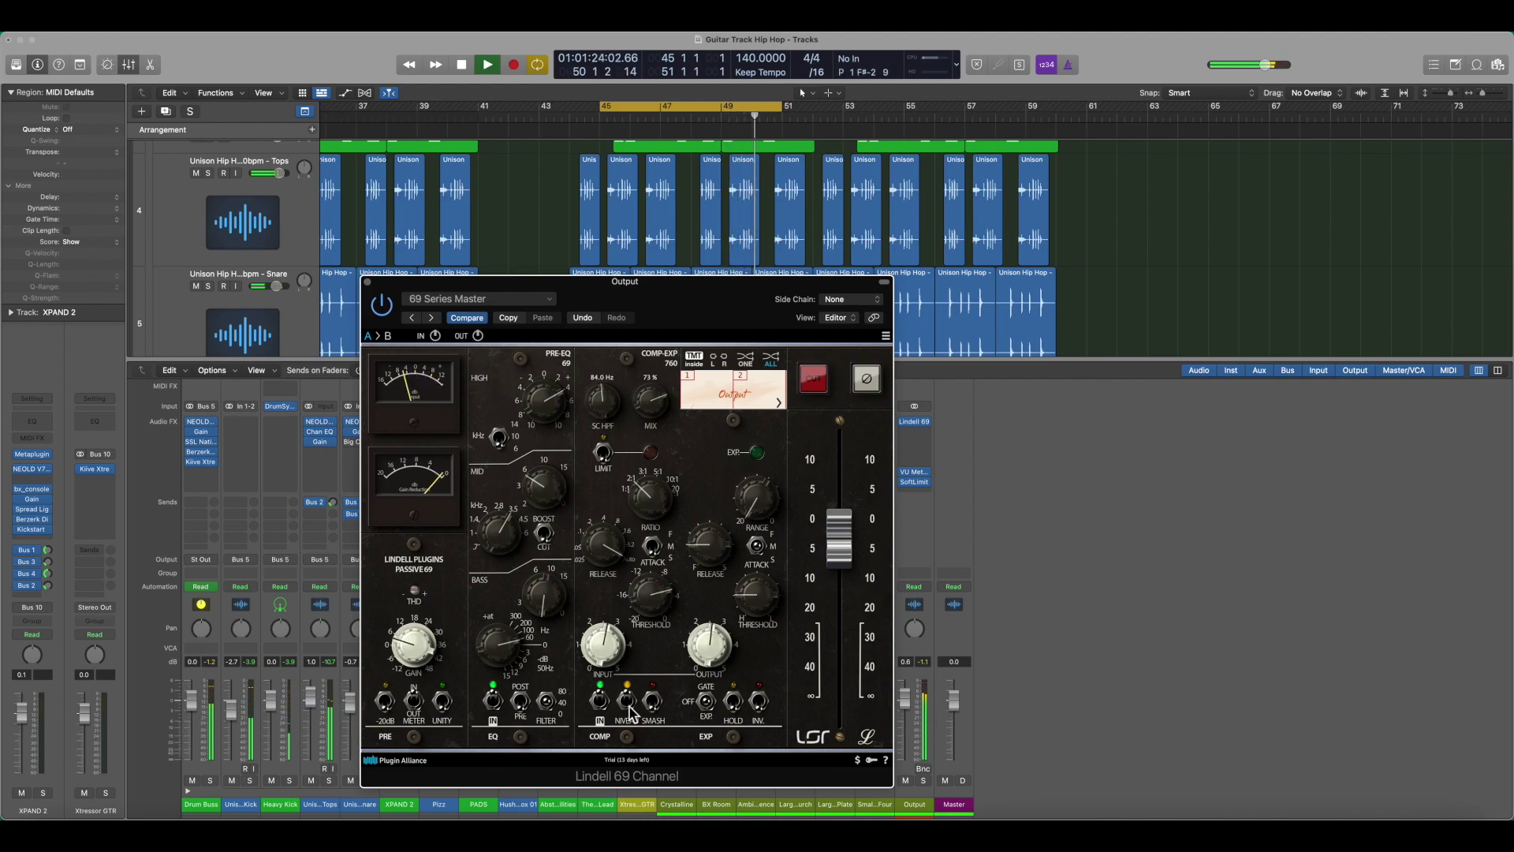
# Step: Solo the Drum Buss, engage the compressor's Smash mode, and restart playback to listen
pyautogui.click(211, 780)
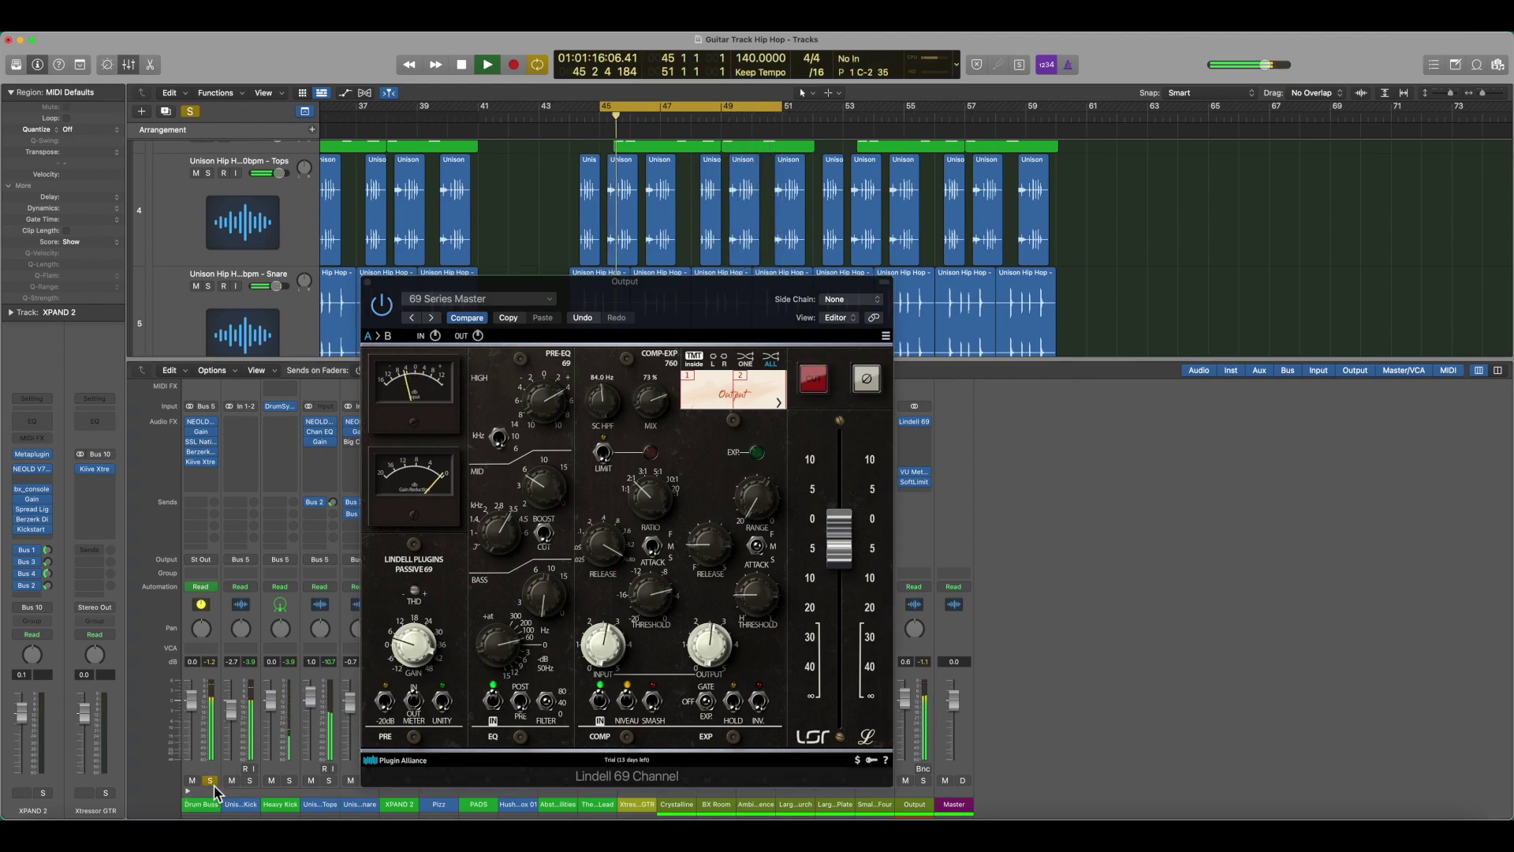
pyautogui.click(654, 705)
pyautogui.click(655, 706)
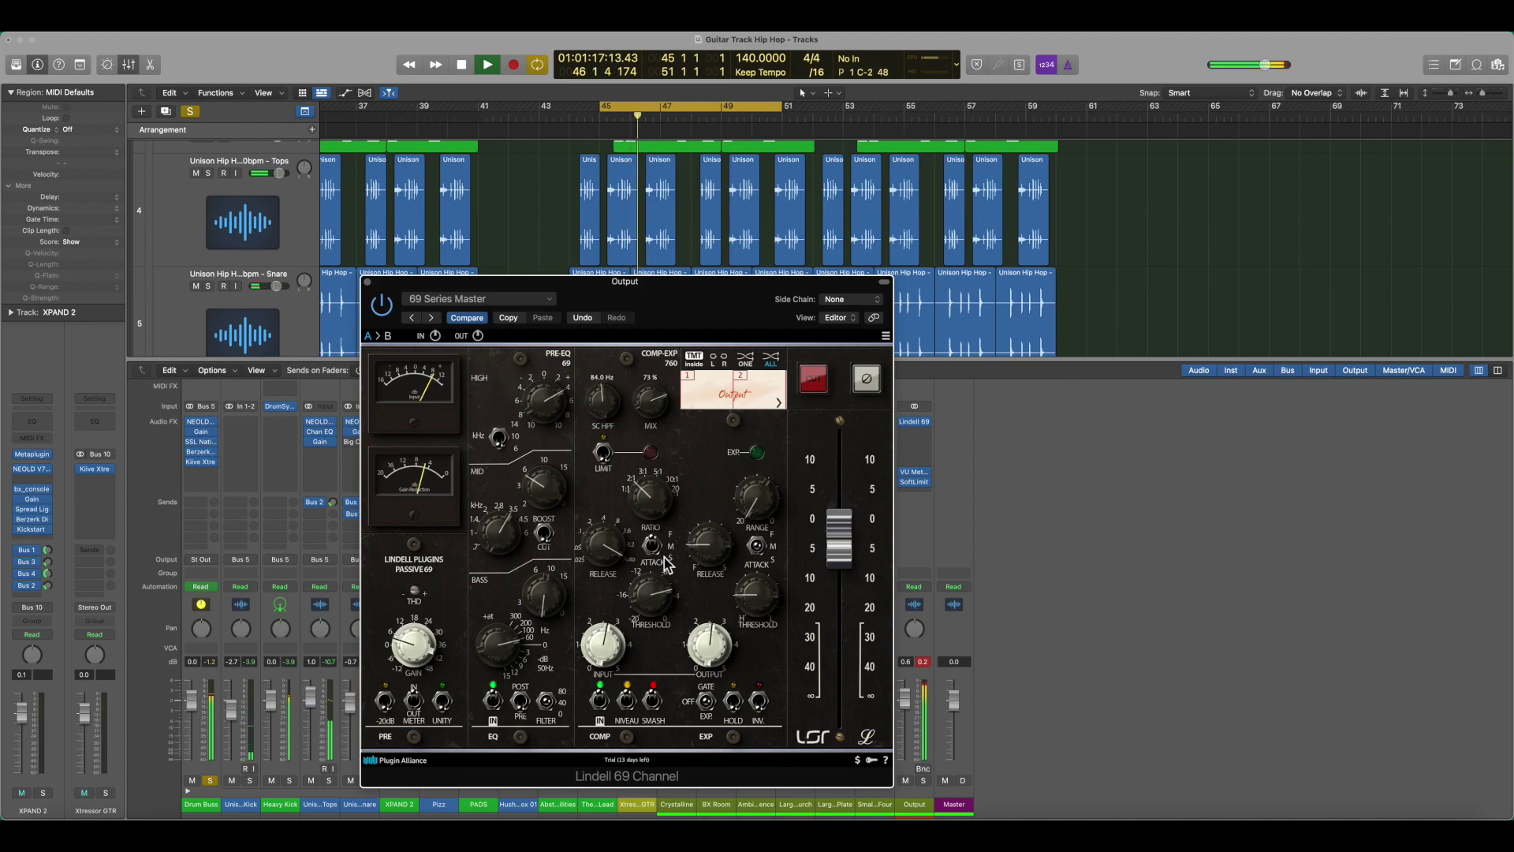
pyautogui.press('space')
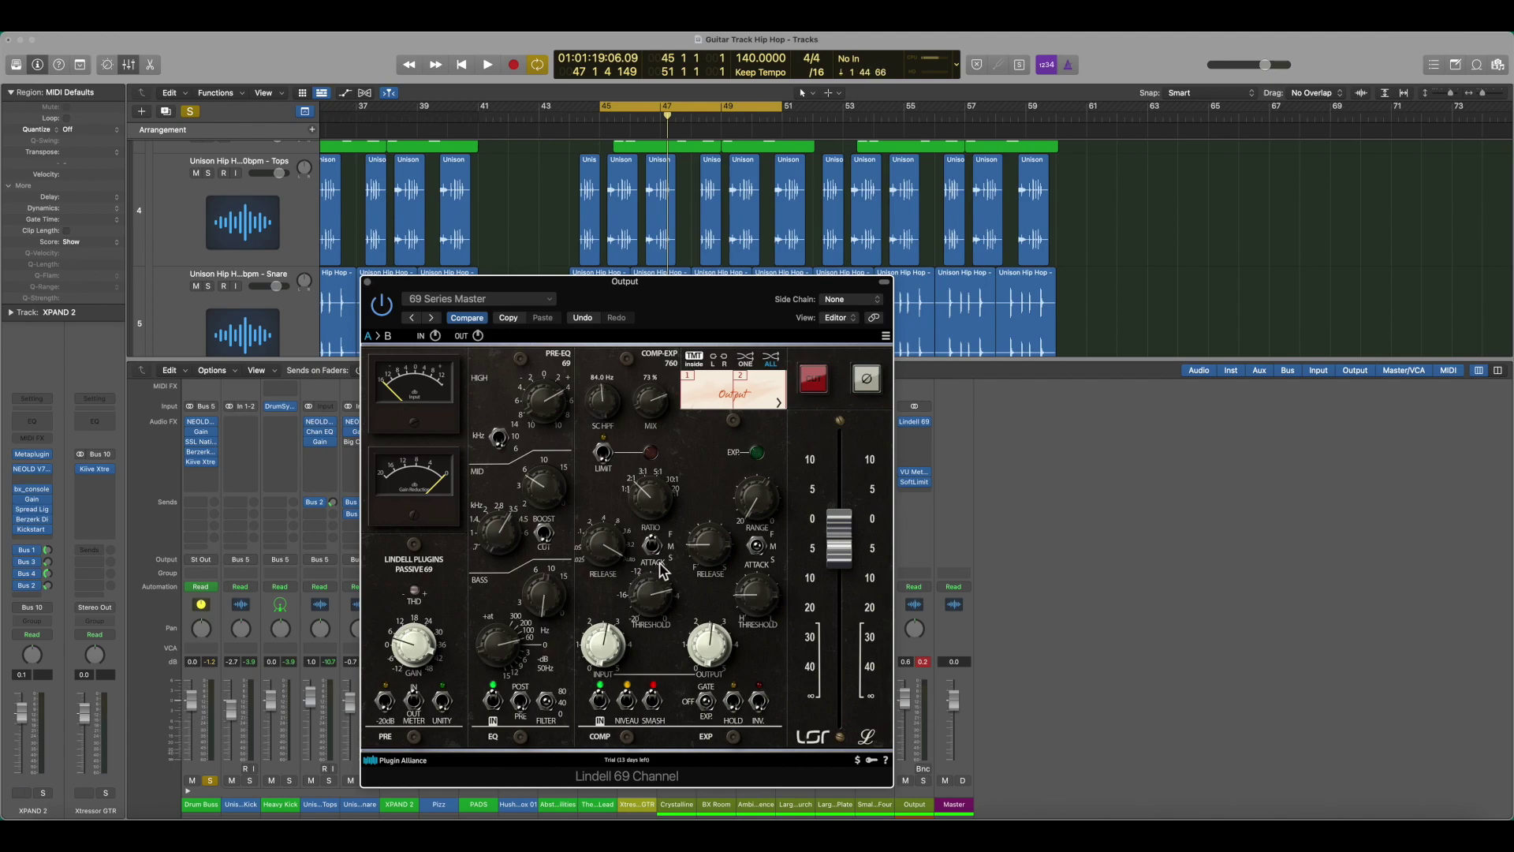
pyautogui.press('space')
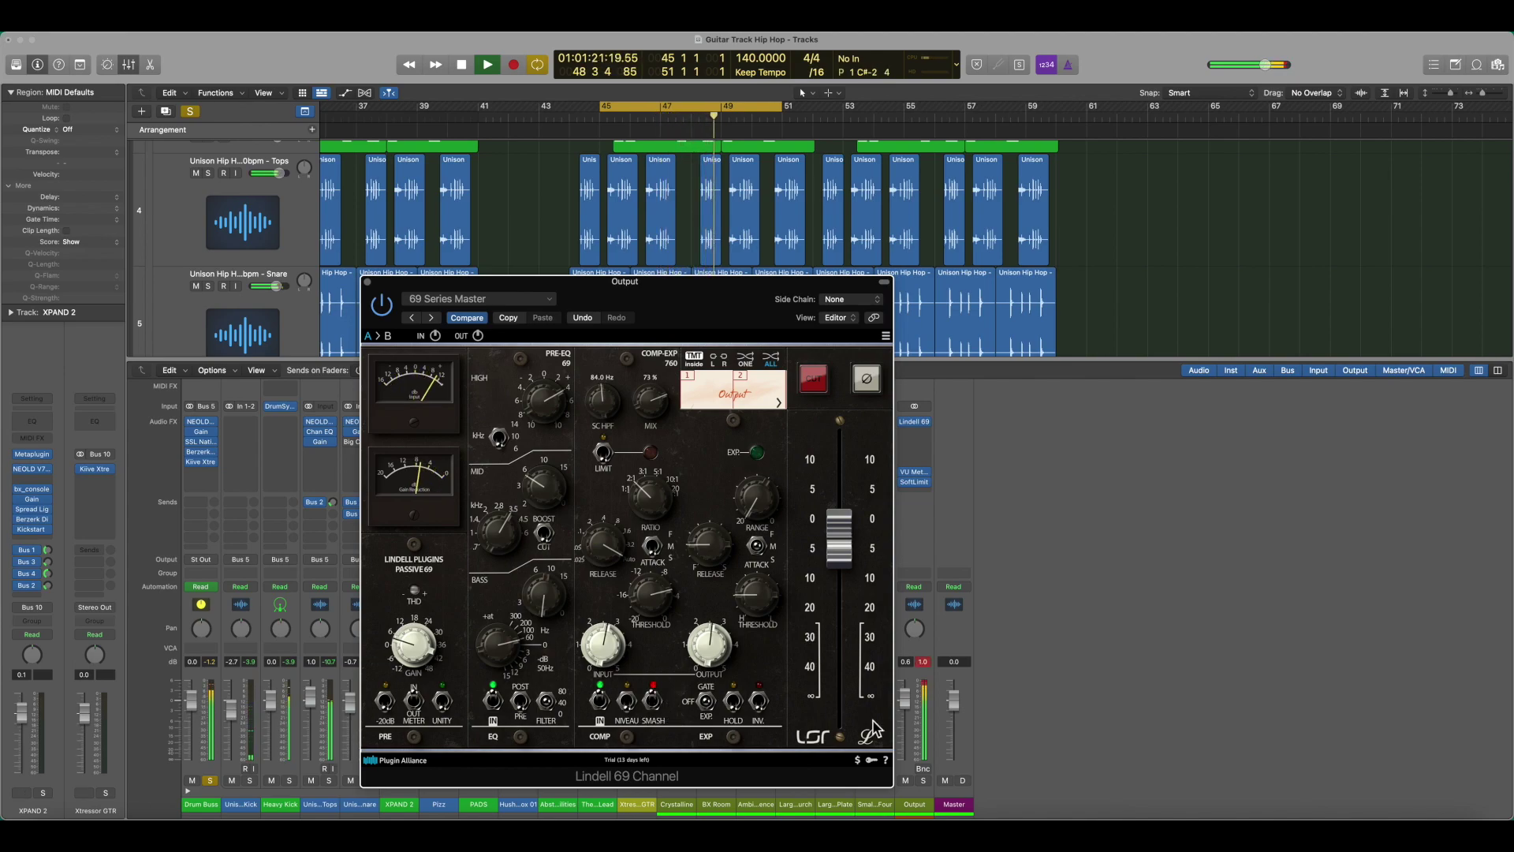
# Step: Unsolo the Drum Buss, reset the mixer peak readouts, stop, and return to project start
pyautogui.click(1308, 534)
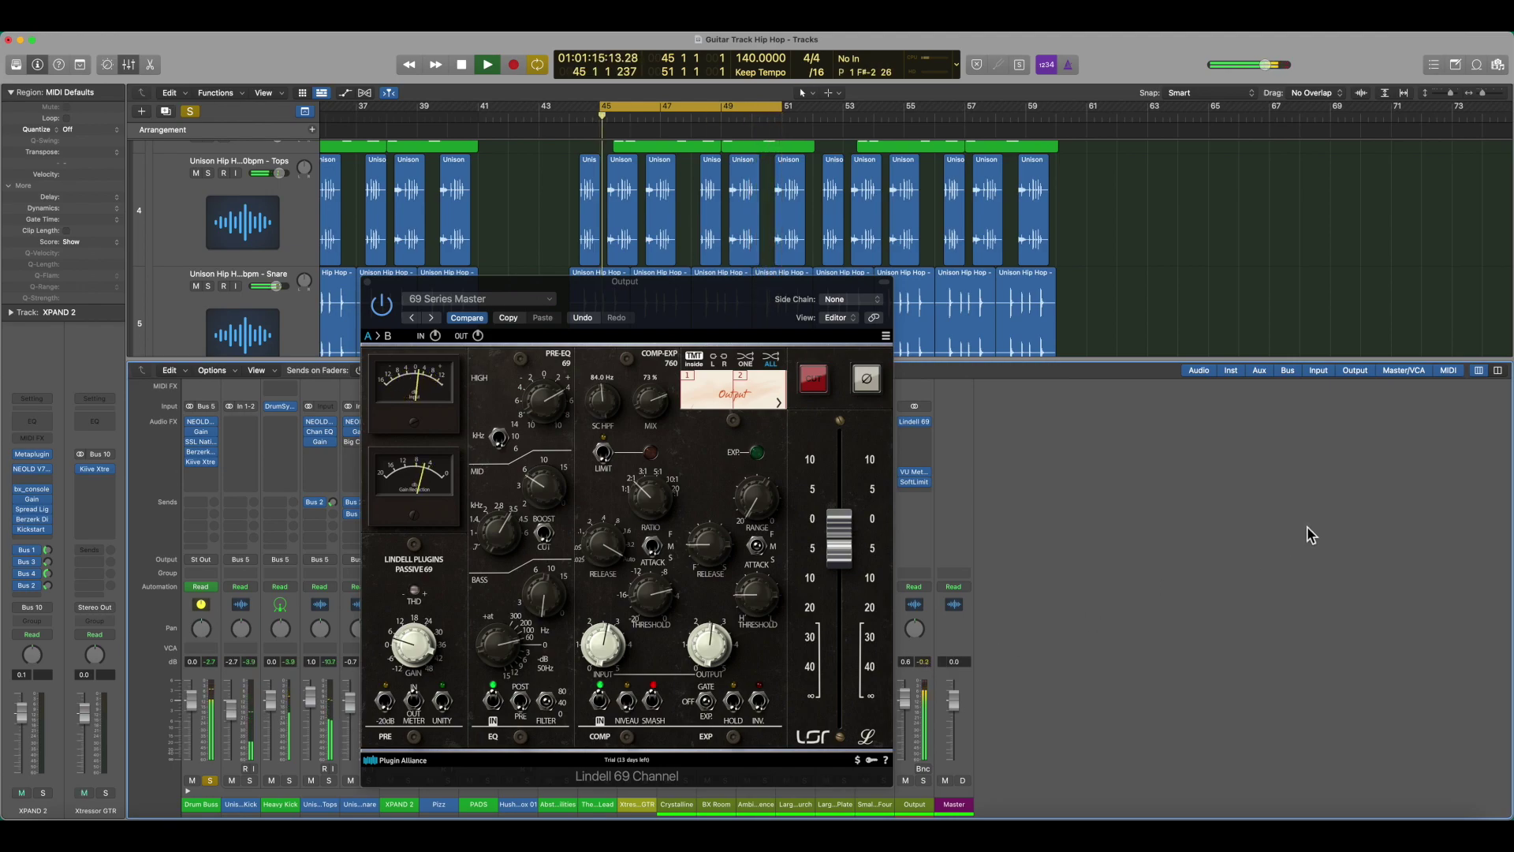
pyautogui.click(210, 781)
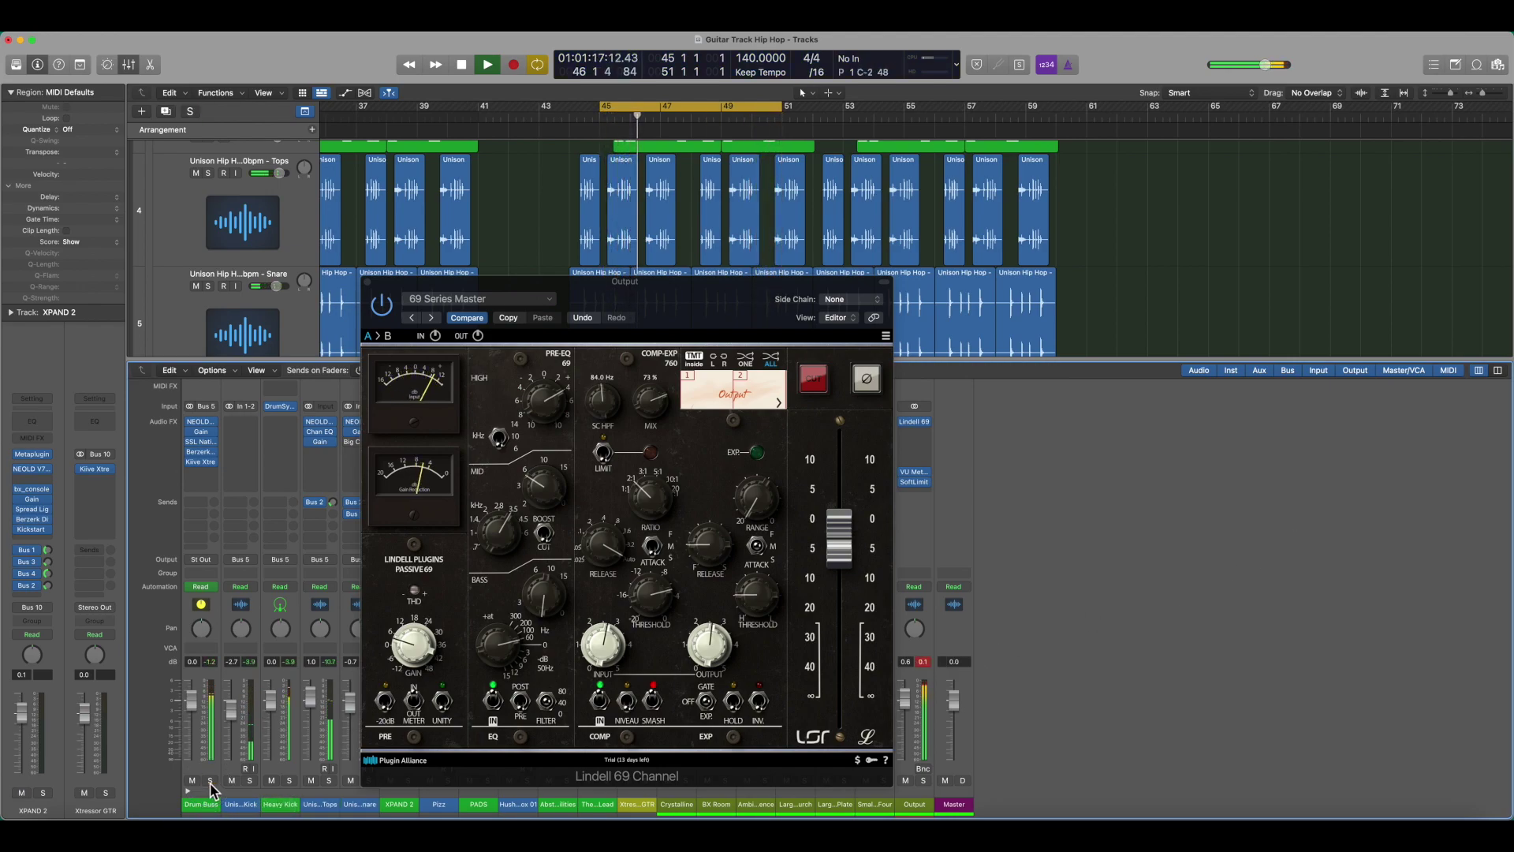
pyautogui.click(923, 663)
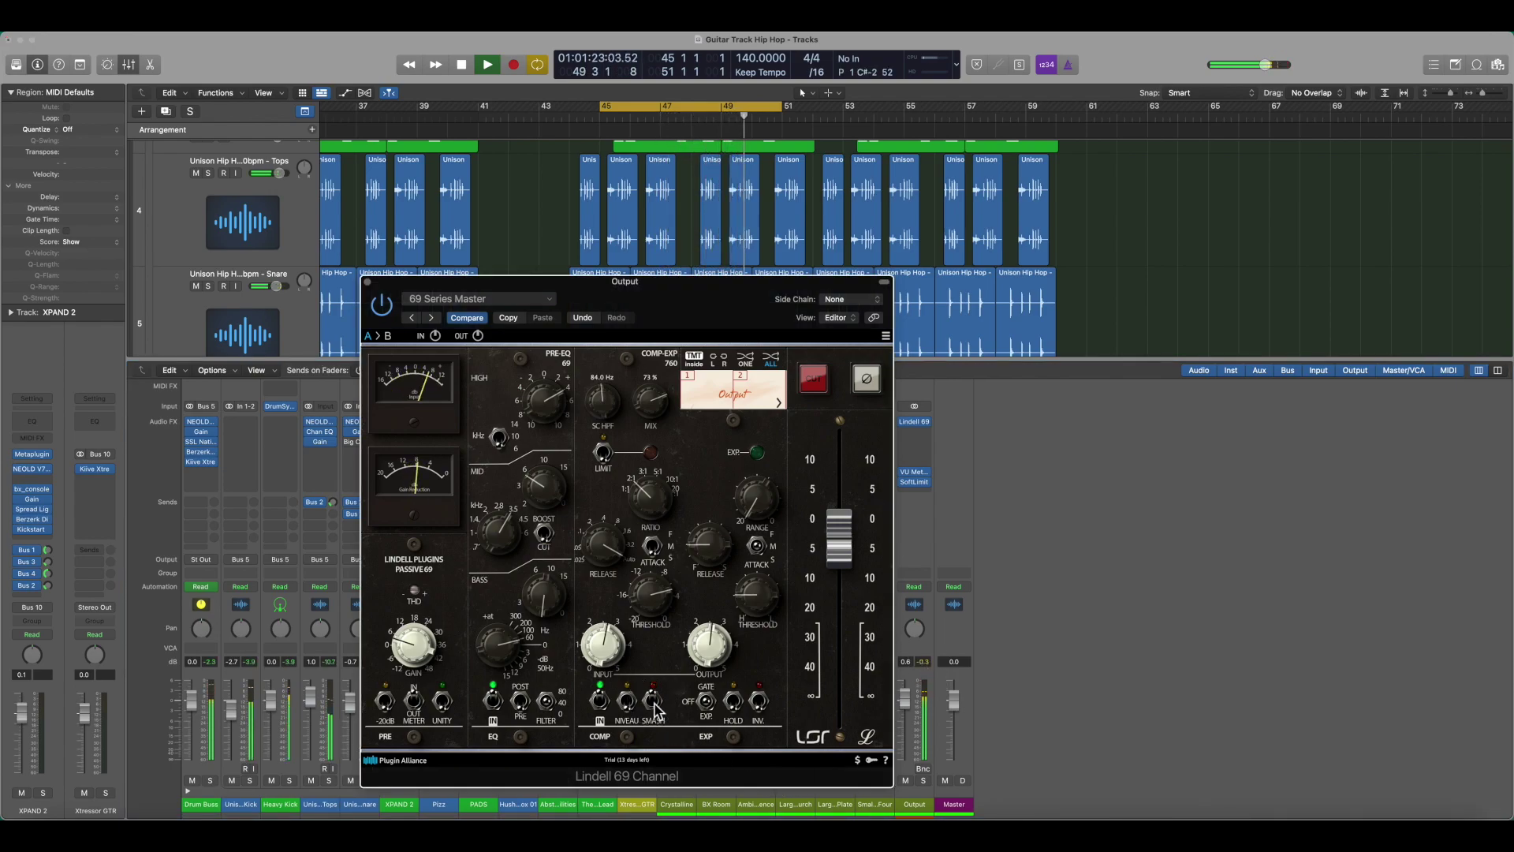
pyautogui.press('space')
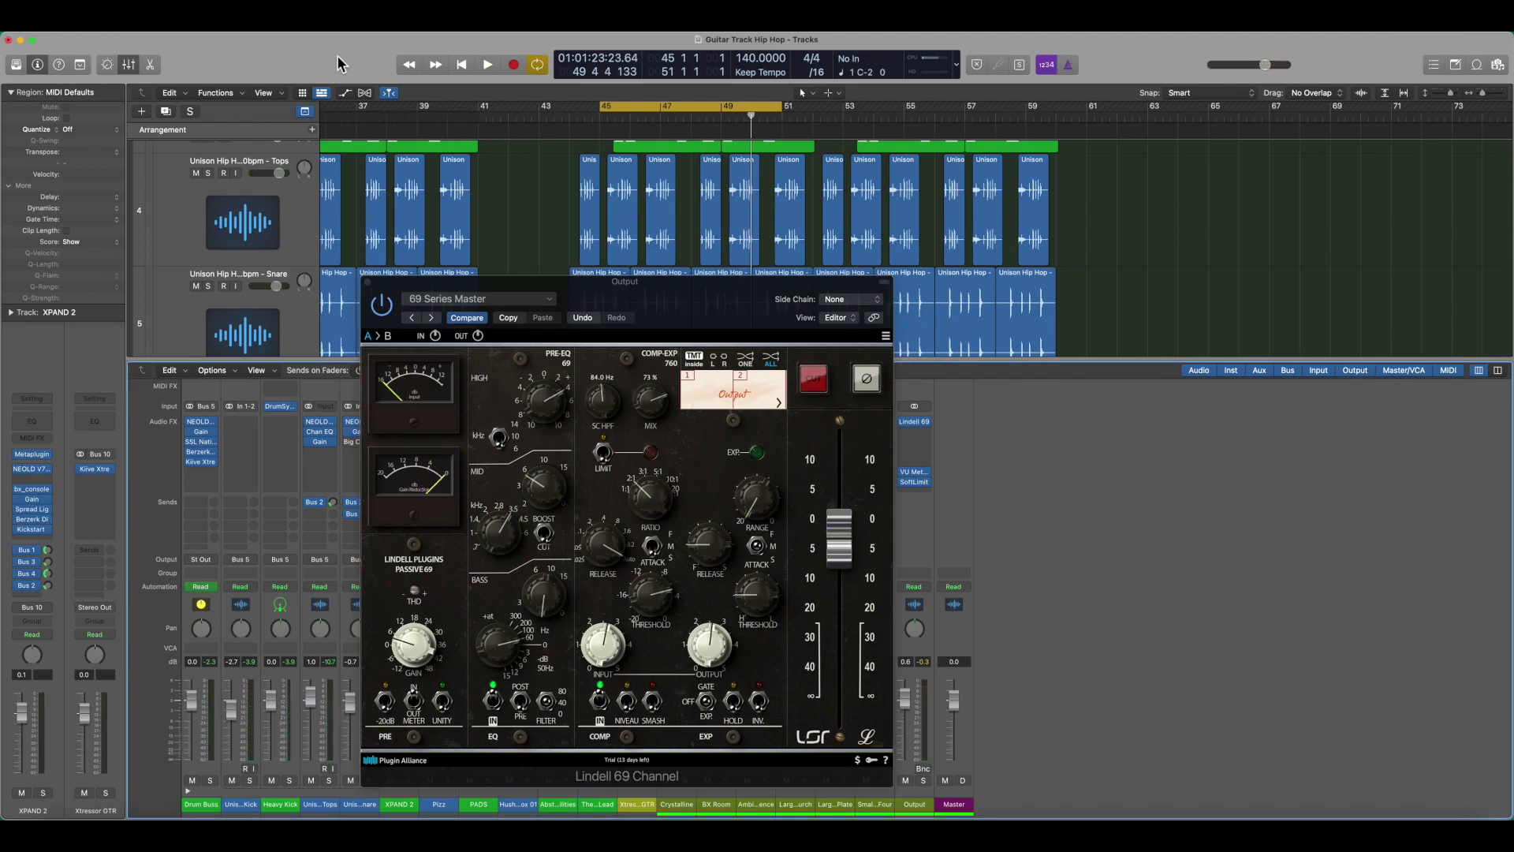
pyautogui.press('Return')
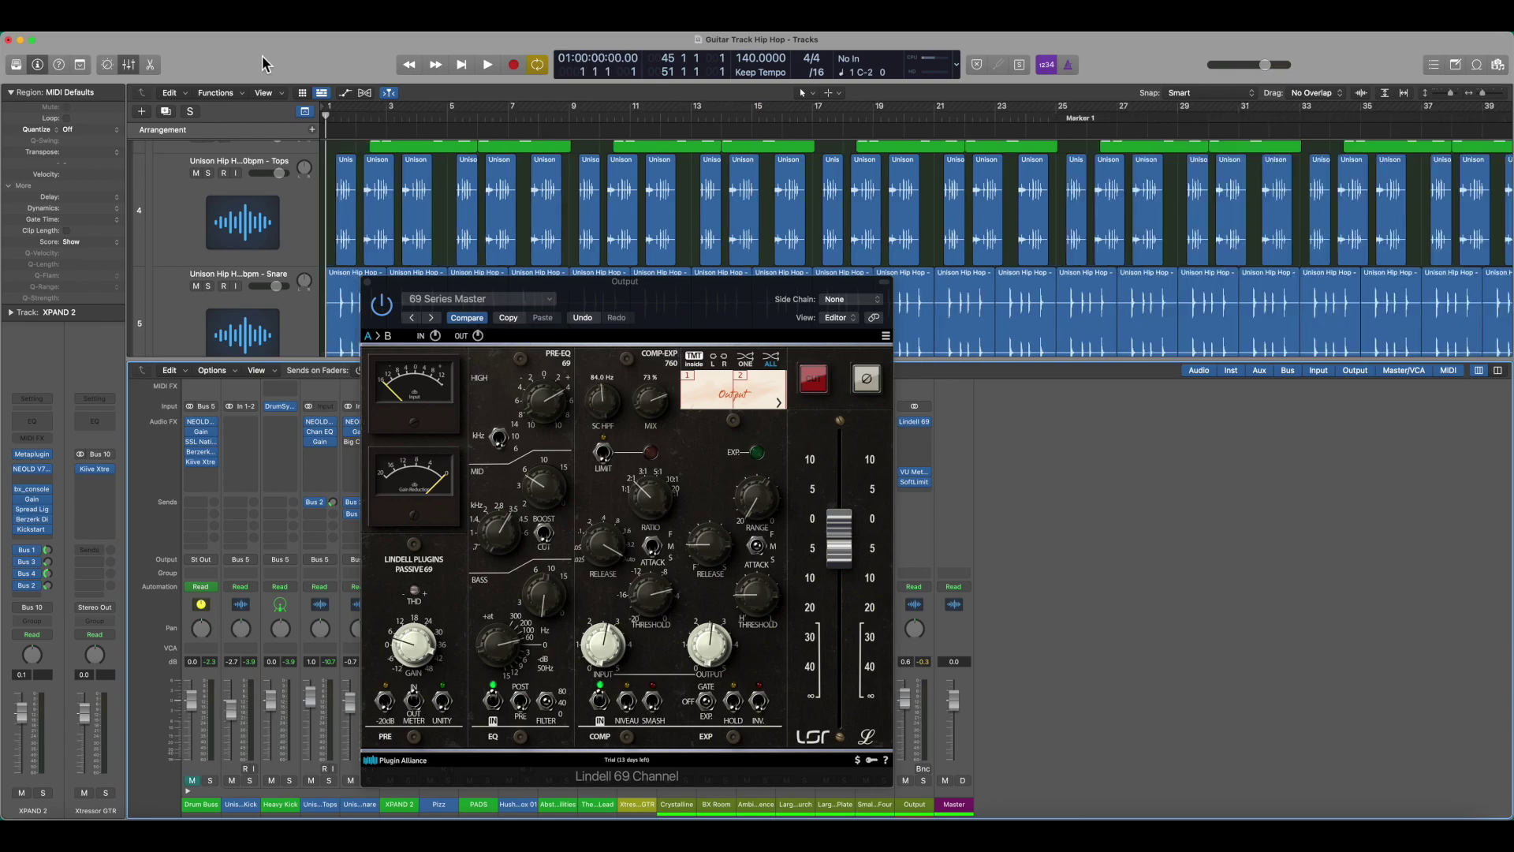
pyautogui.press('space')
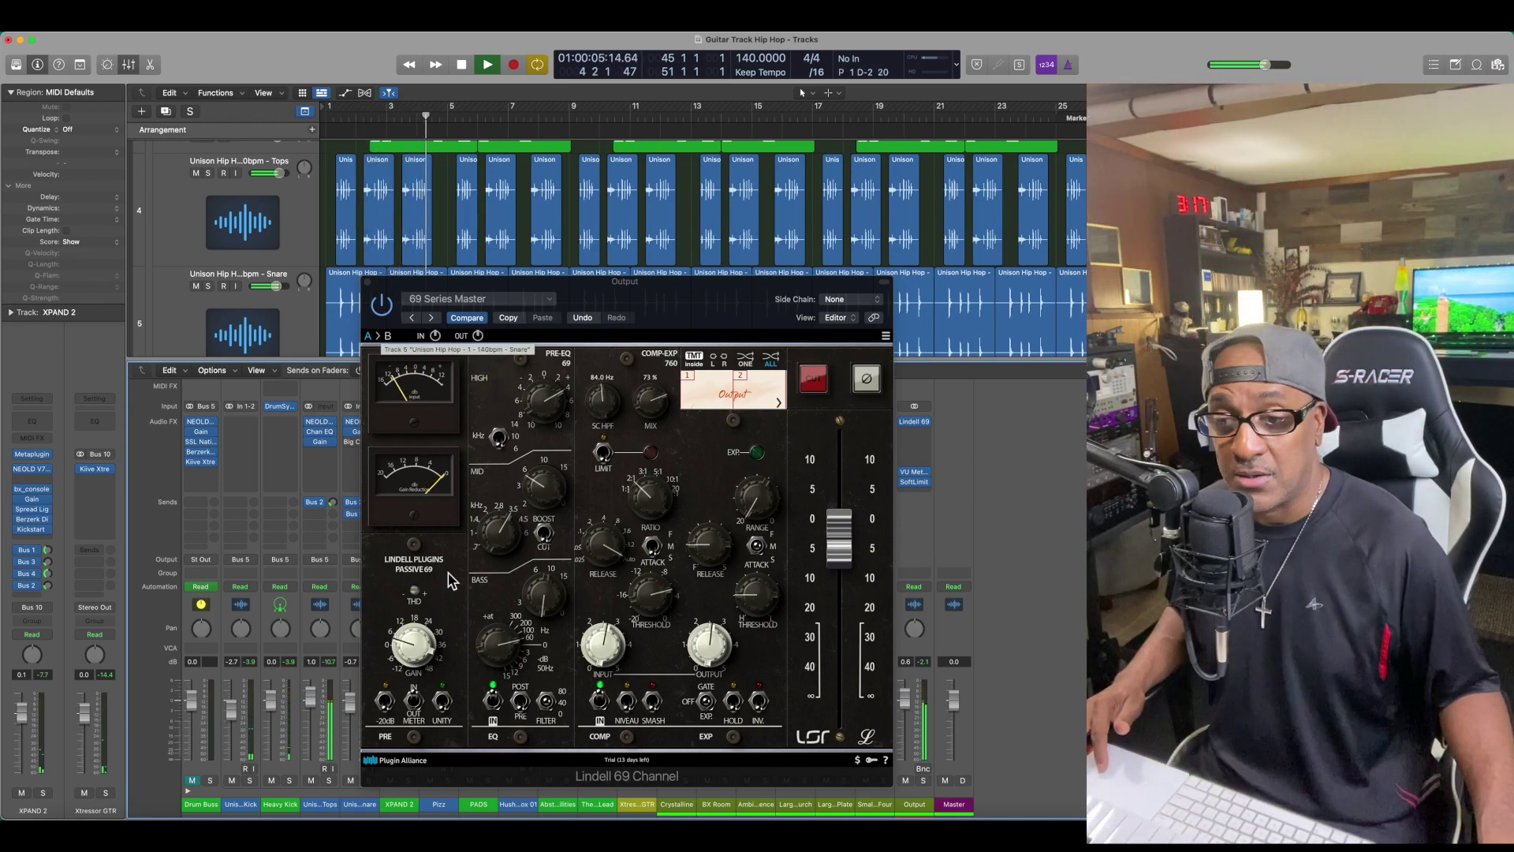
pyautogui.click(657, 708)
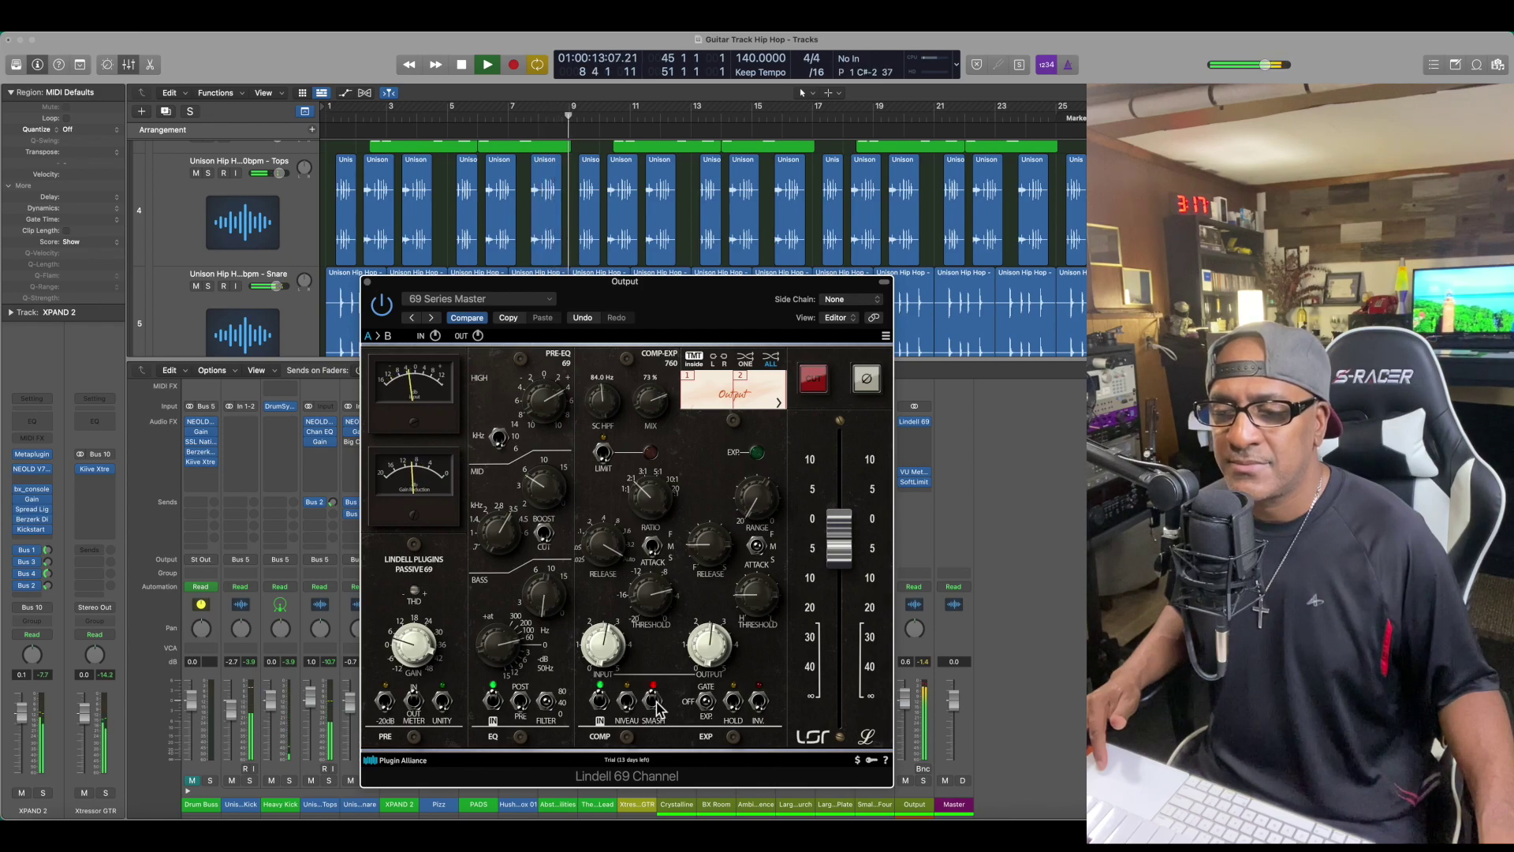
pyautogui.press('space')
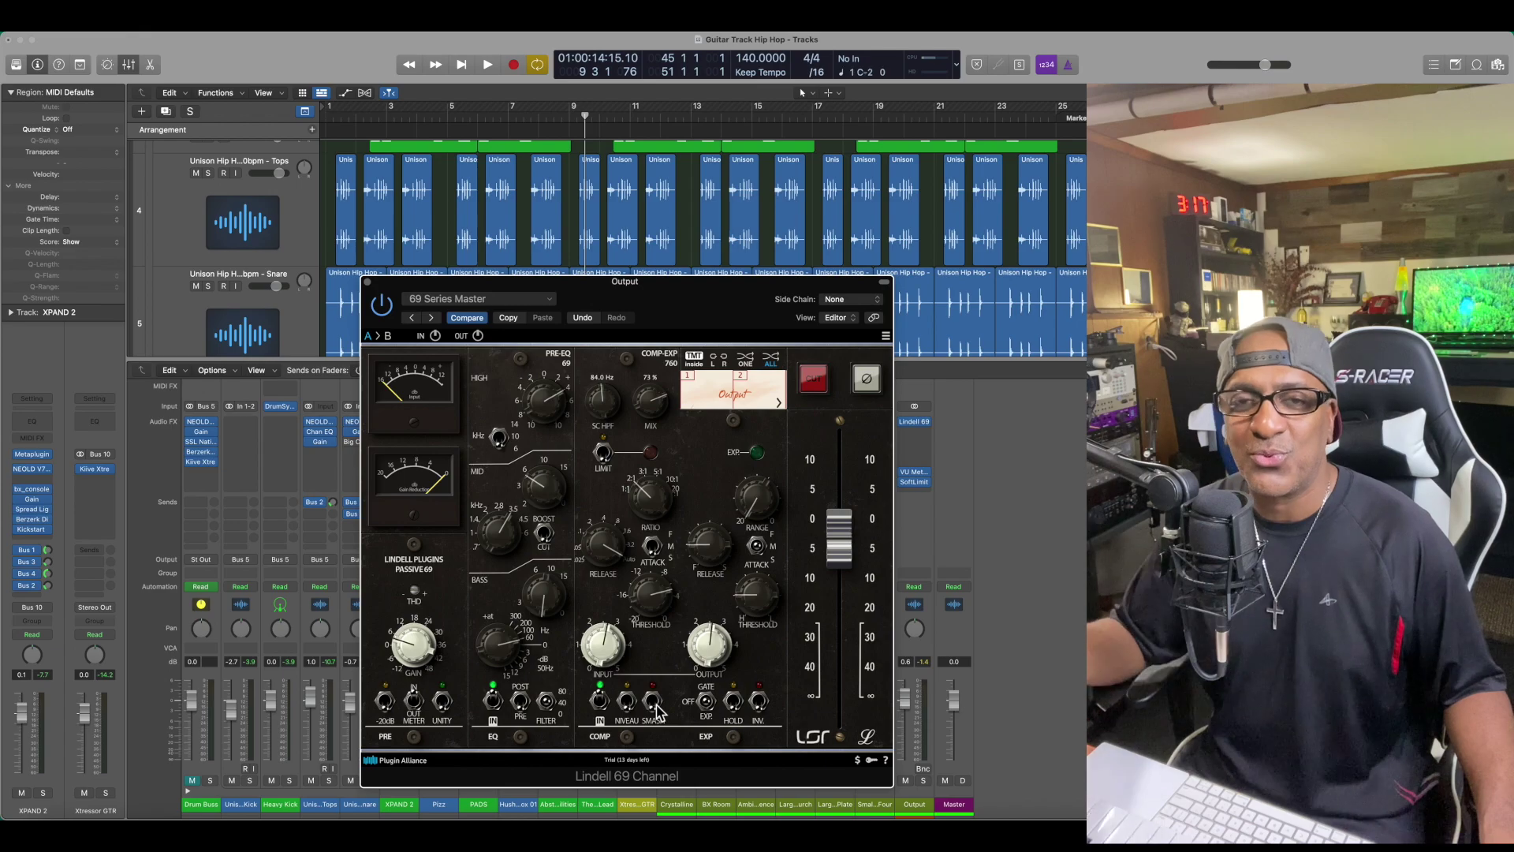
pyautogui.press('space')
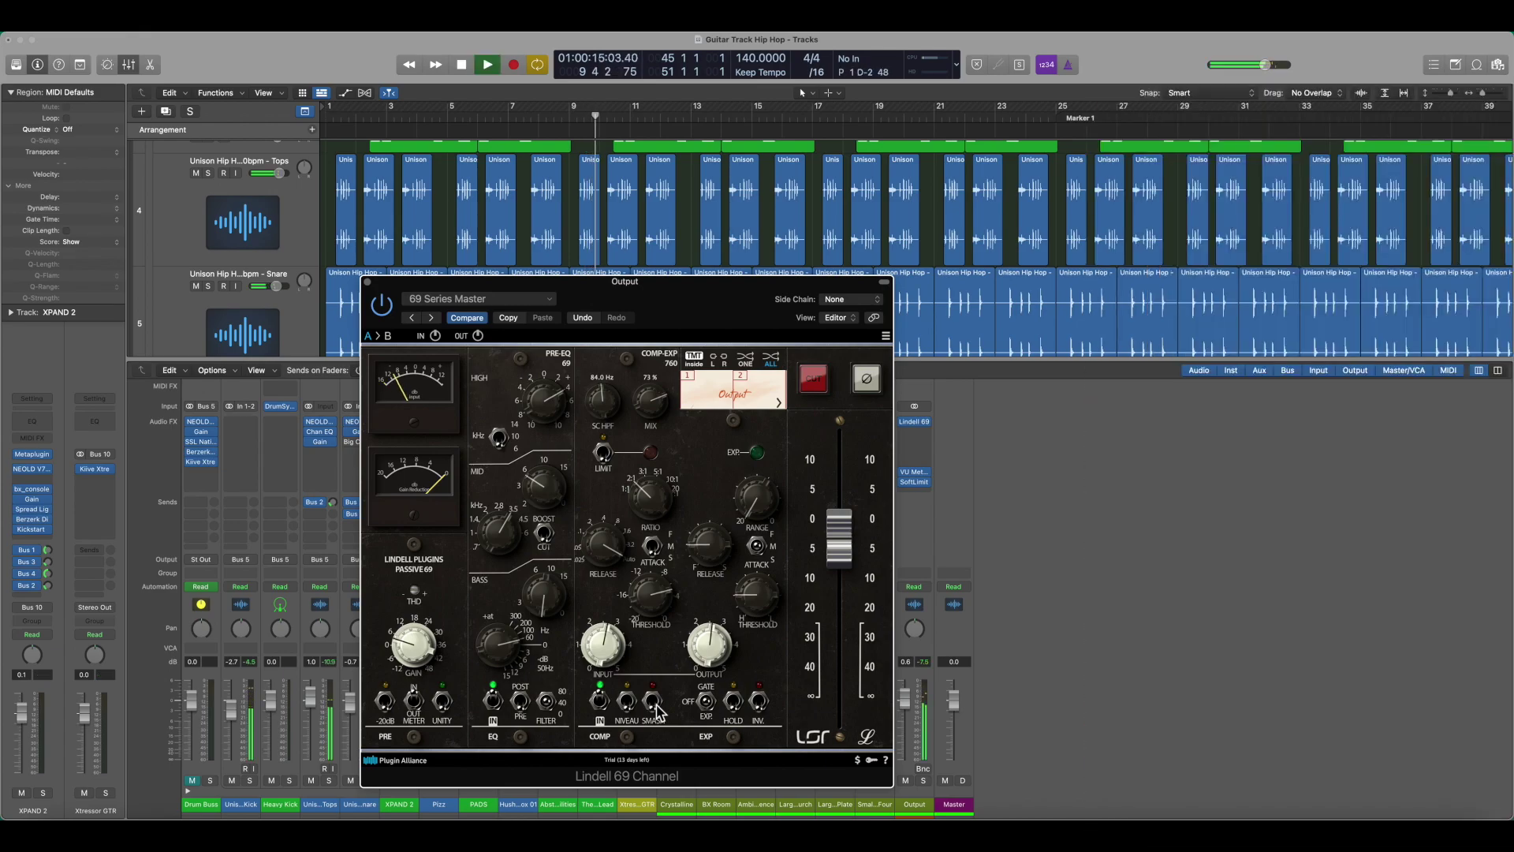